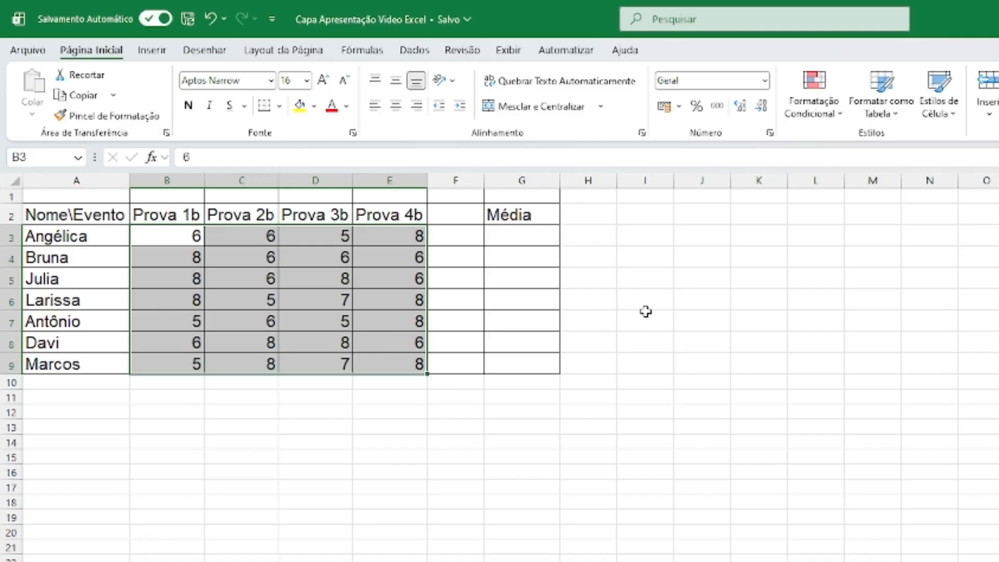
click(340, 444)
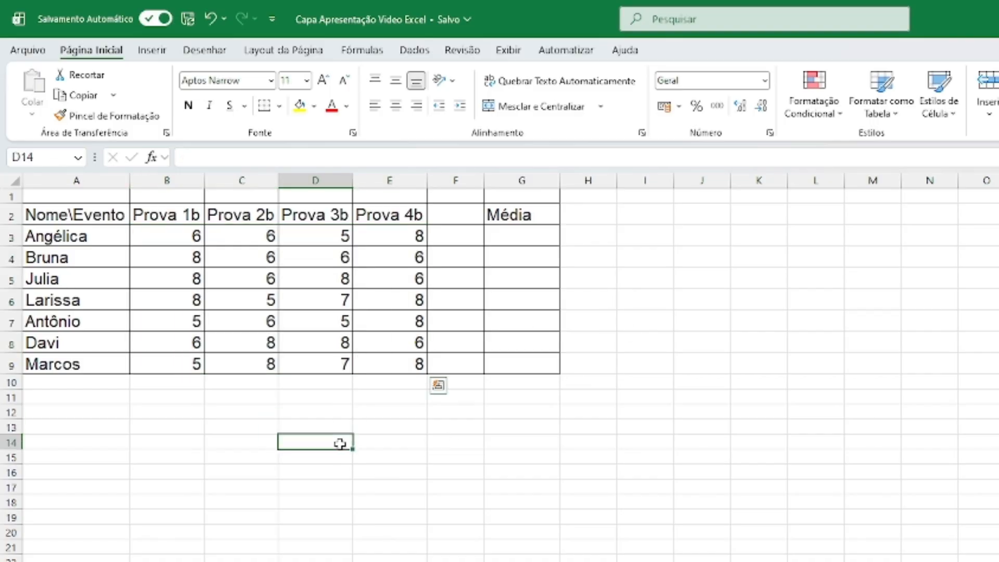
click(162, 213)
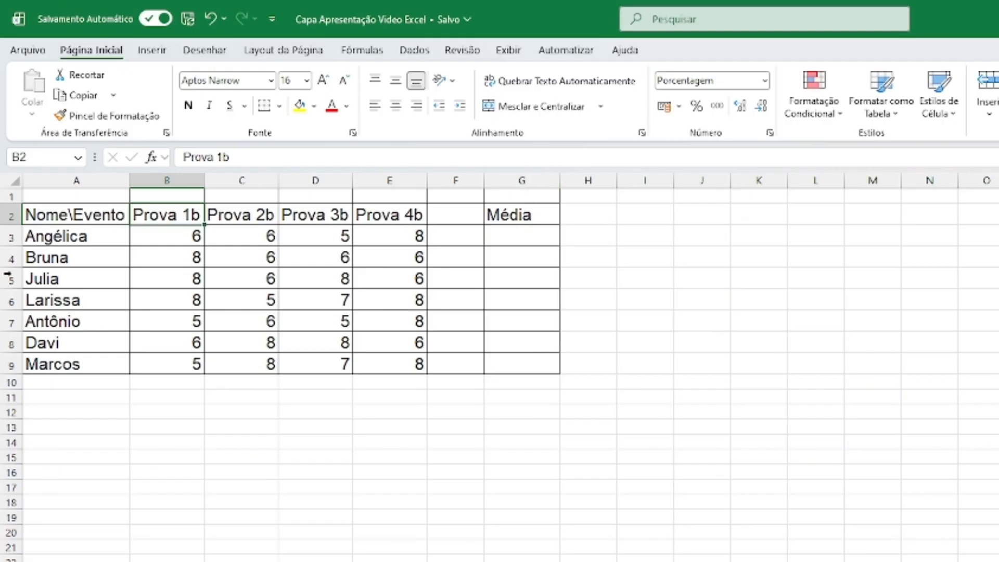
- Enter the formula =MED(B3;C3;D3;E3) in cell G3 under Média, using the four Prova grades of row 3
click(519, 238)
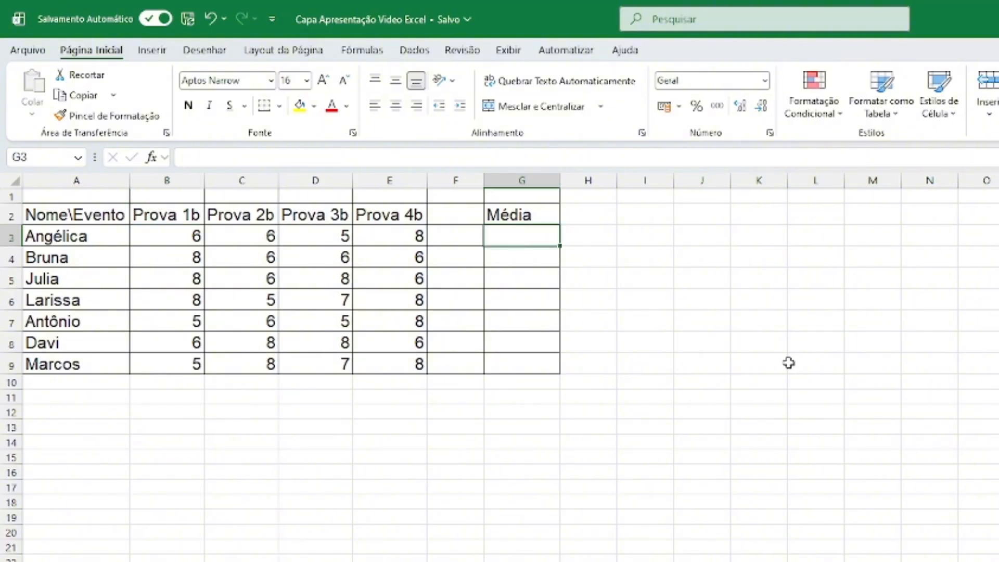
text(=)
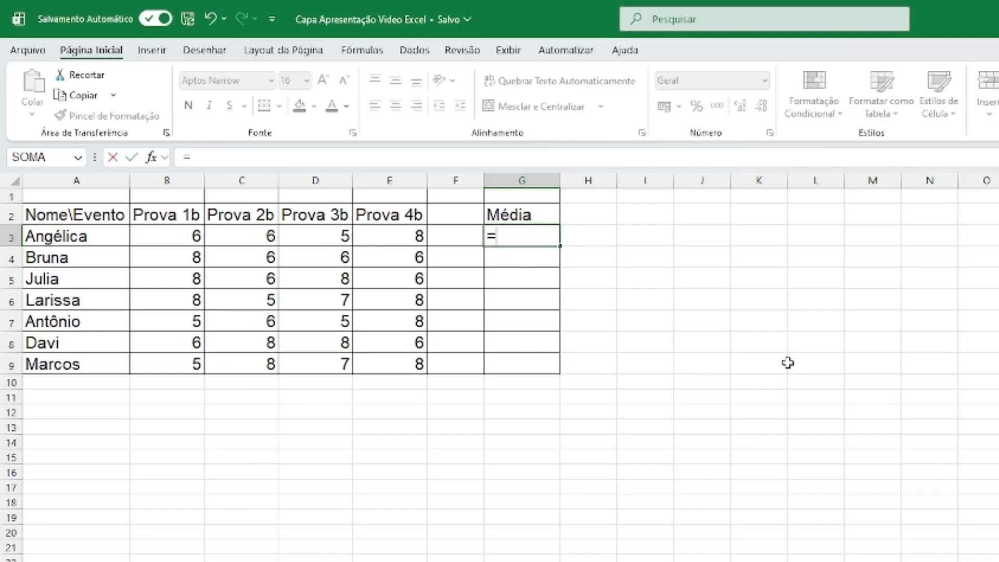
text(med)
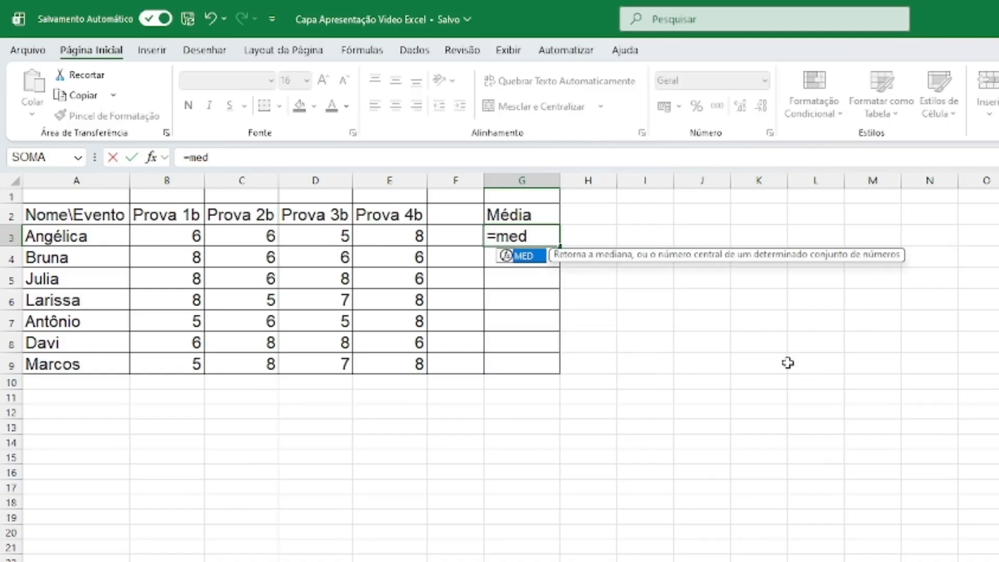
text(()
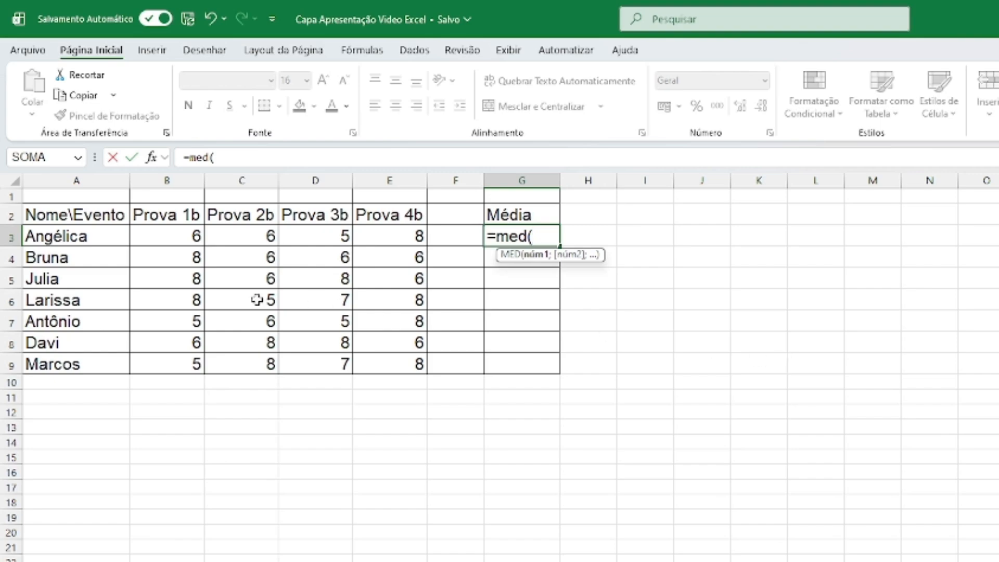
click(168, 238)
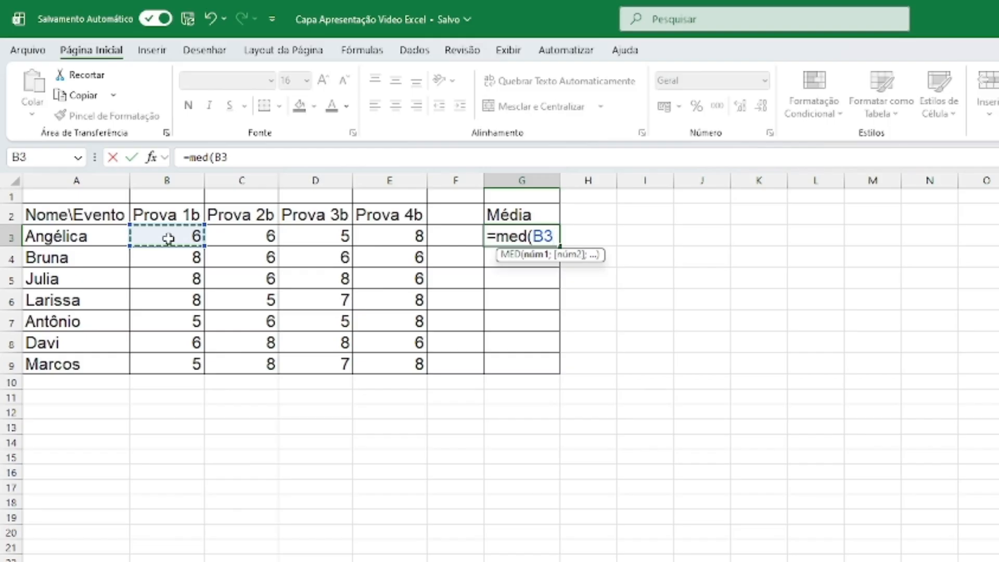
text(;)
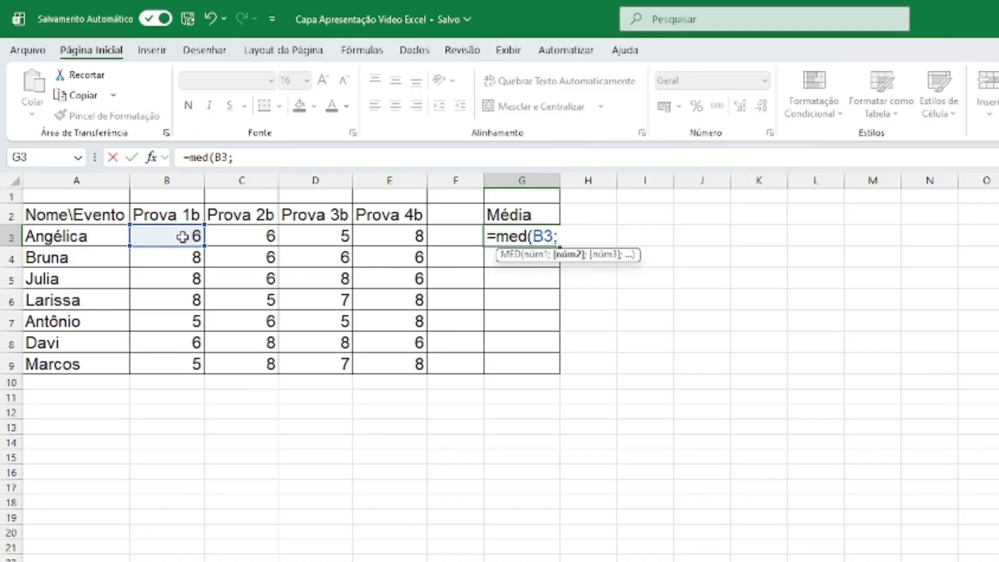
click(244, 237)
text(;)
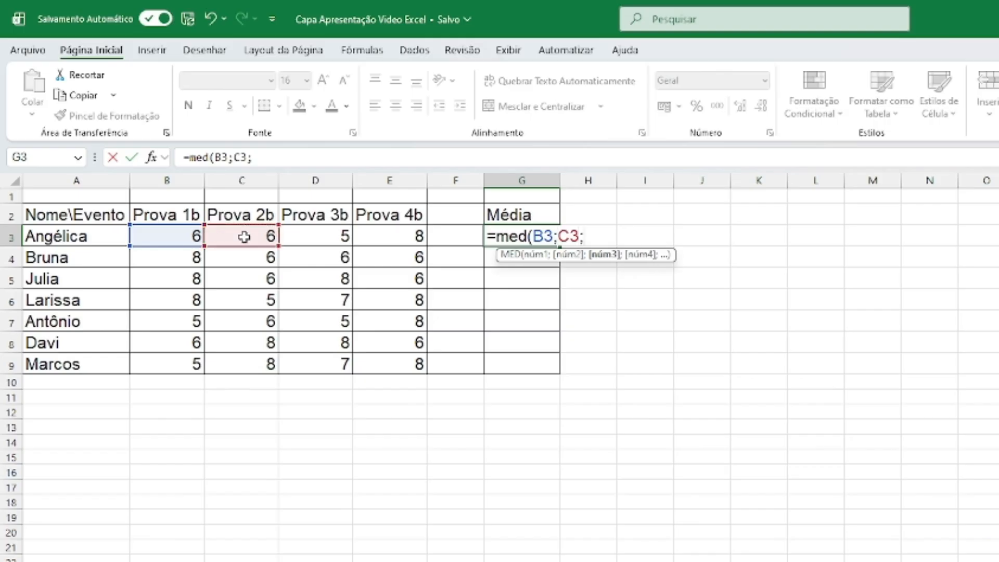
click(334, 237)
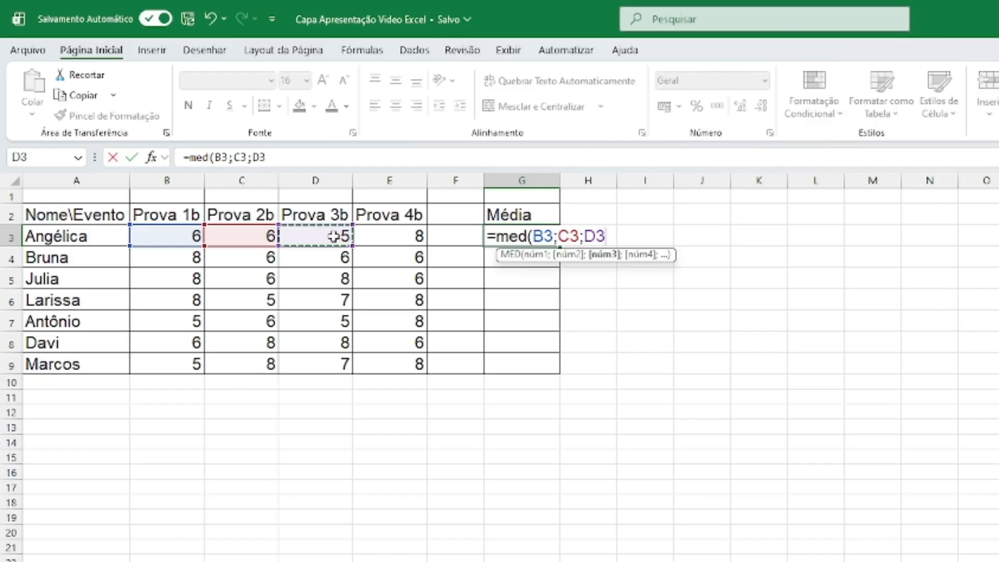
text(;)
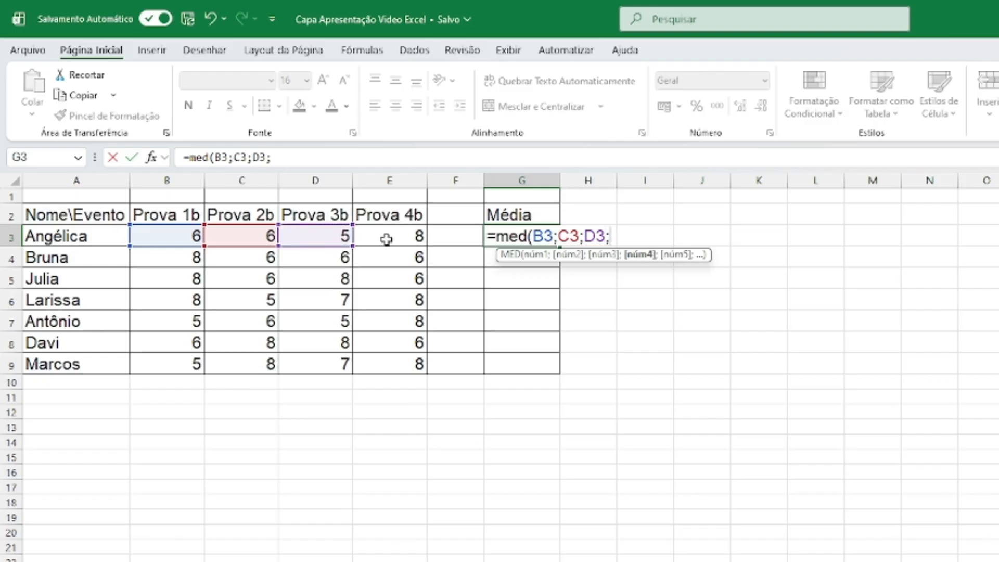
click(389, 238)
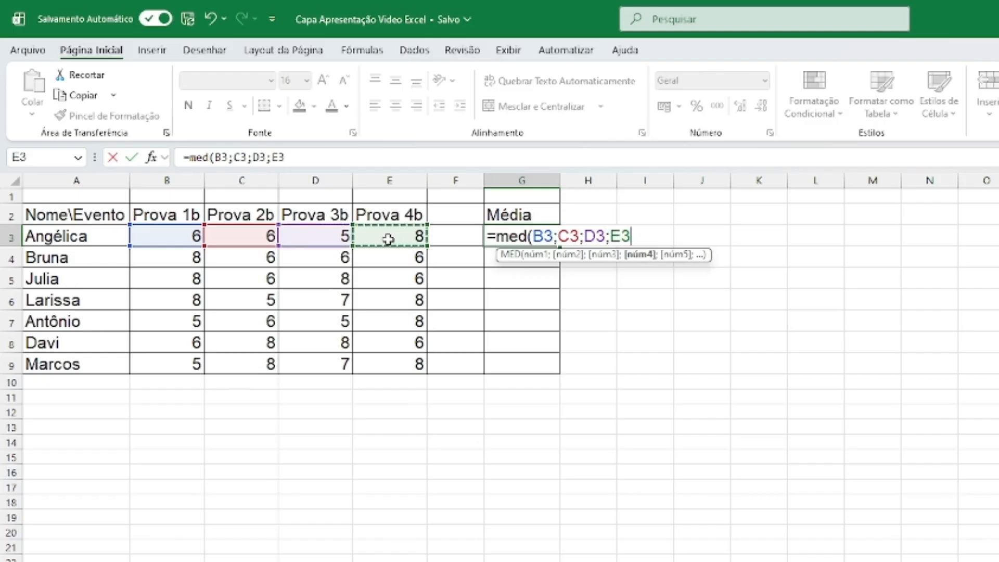
key(Return)
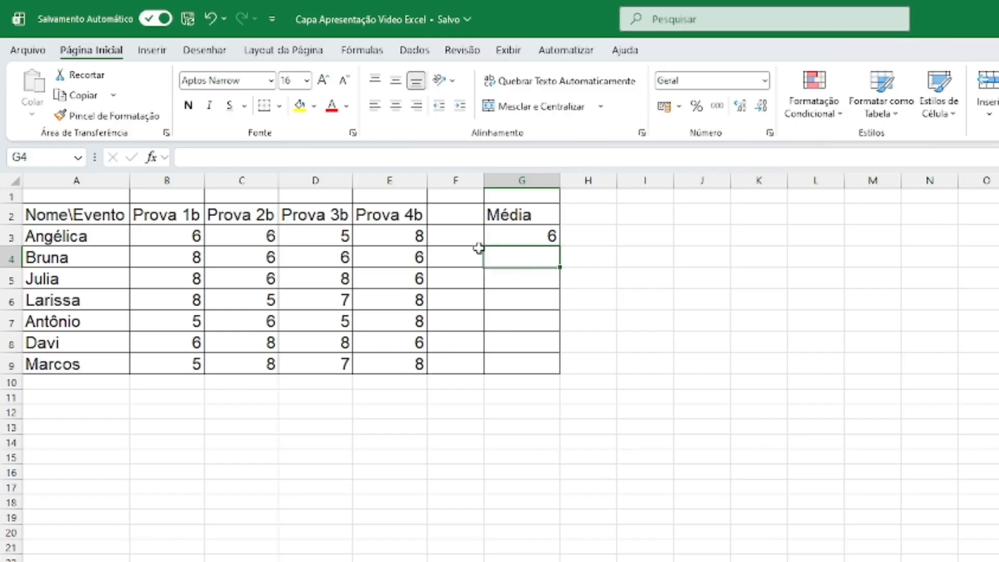
- Fill the MED formula from G3 down through G9 so every student row has it
click(523, 234)
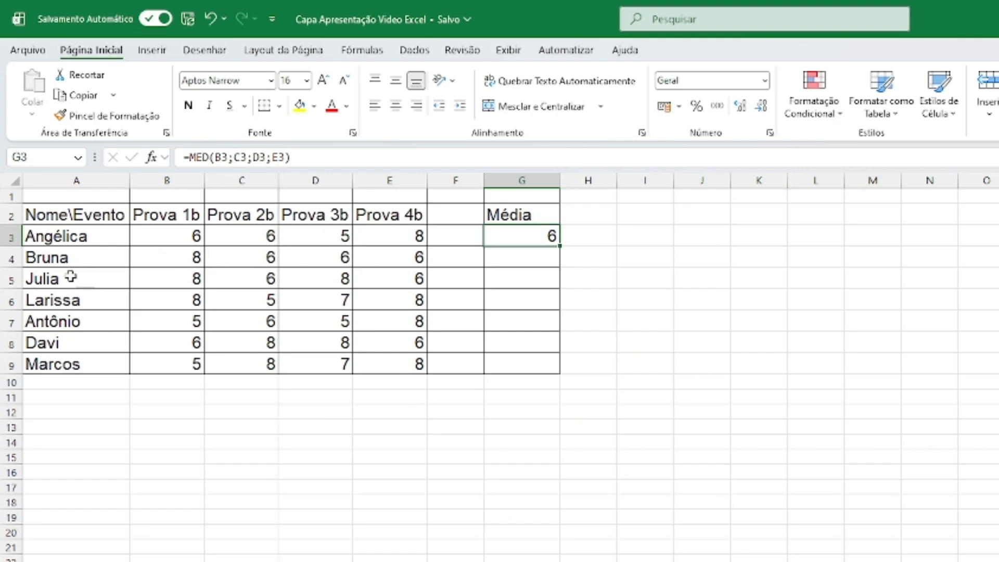
drag(98, 238, 98, 560)
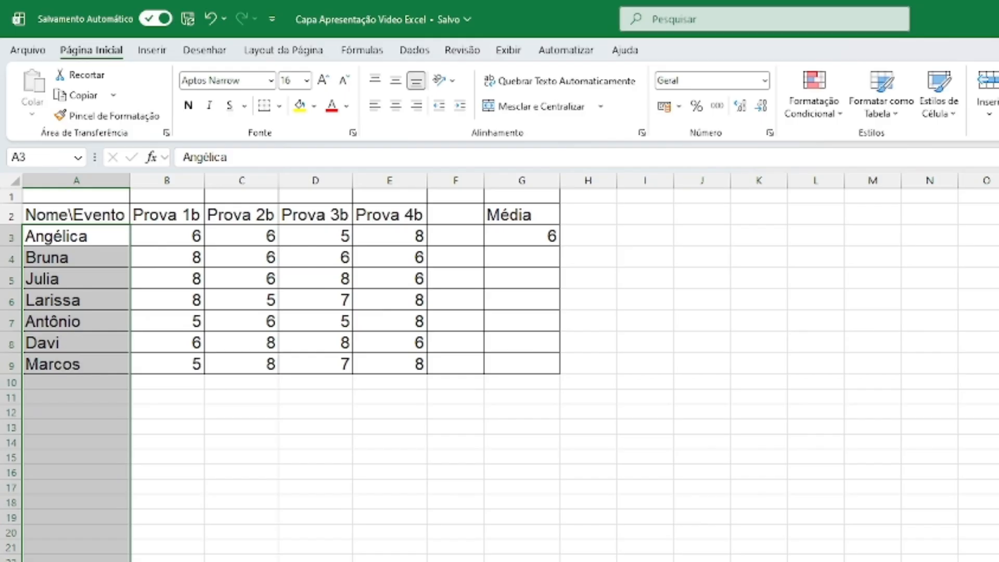
click(261, 561)
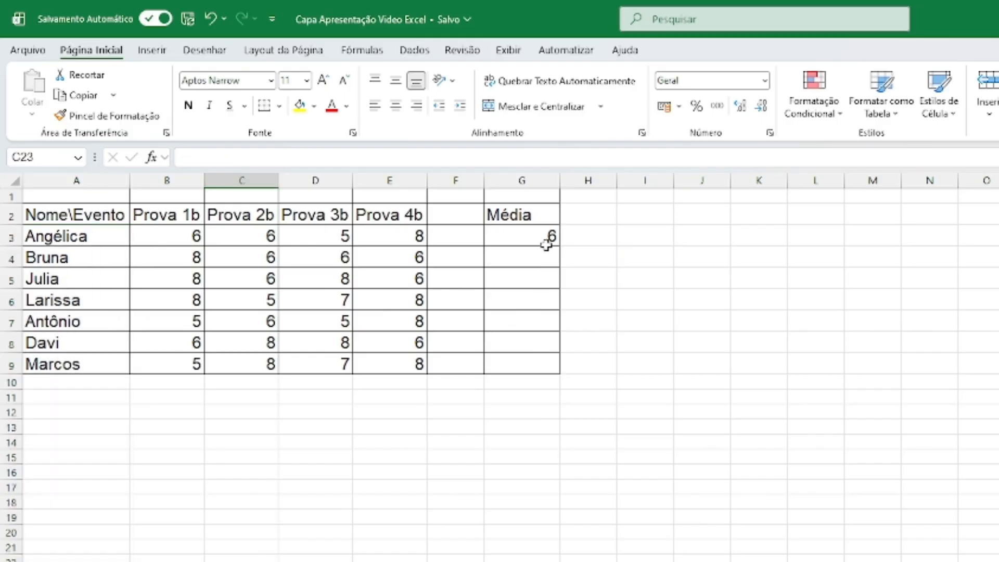
click(533, 234)
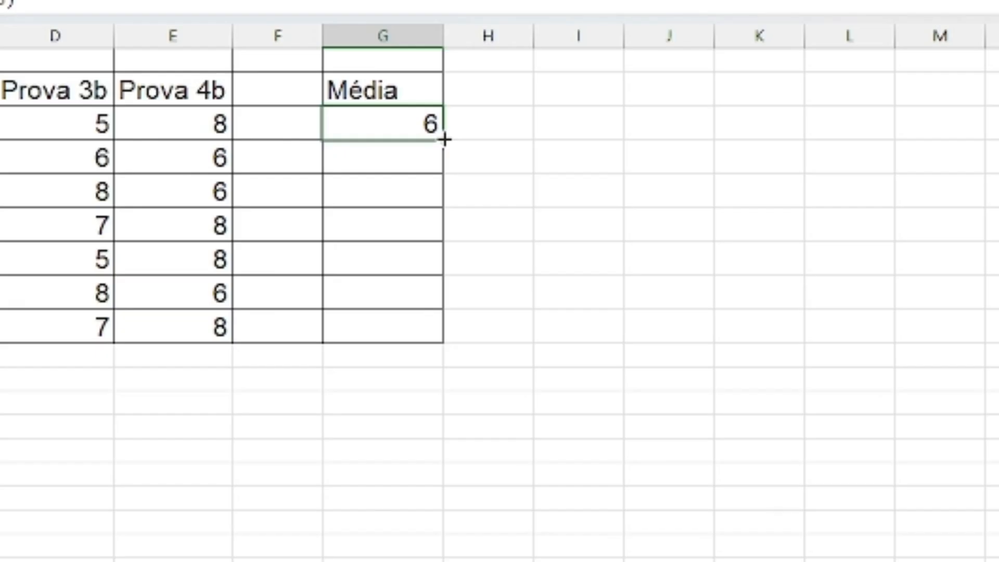
drag(443, 139, 432, 336)
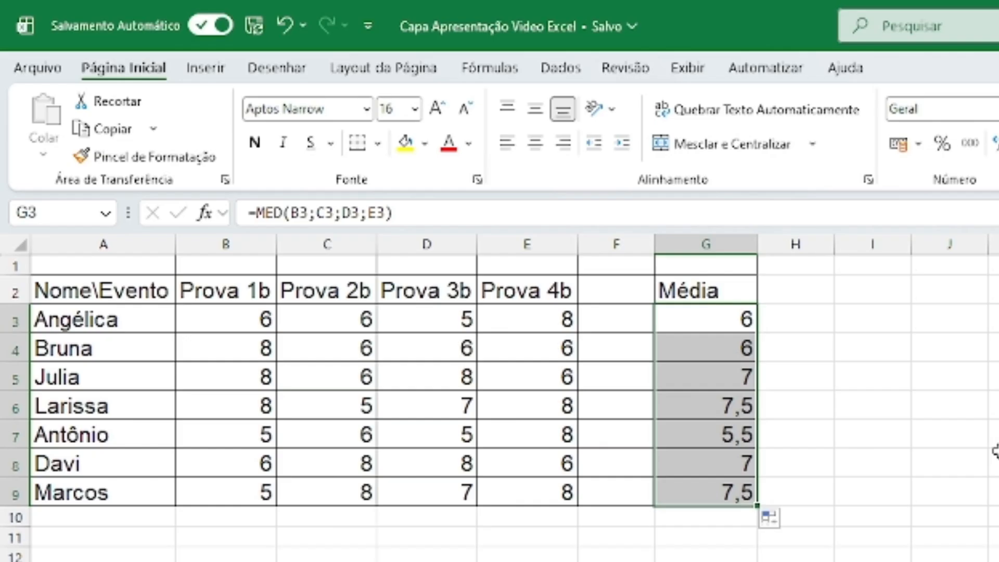
click(731, 284)
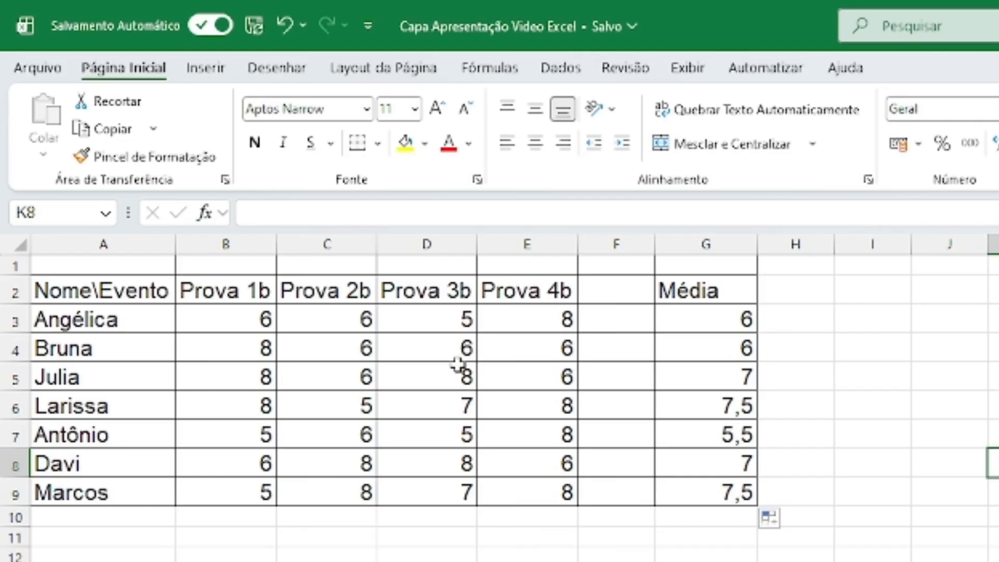
- Set the Prova 2b grade in cell C3 to 8
click(338, 319)
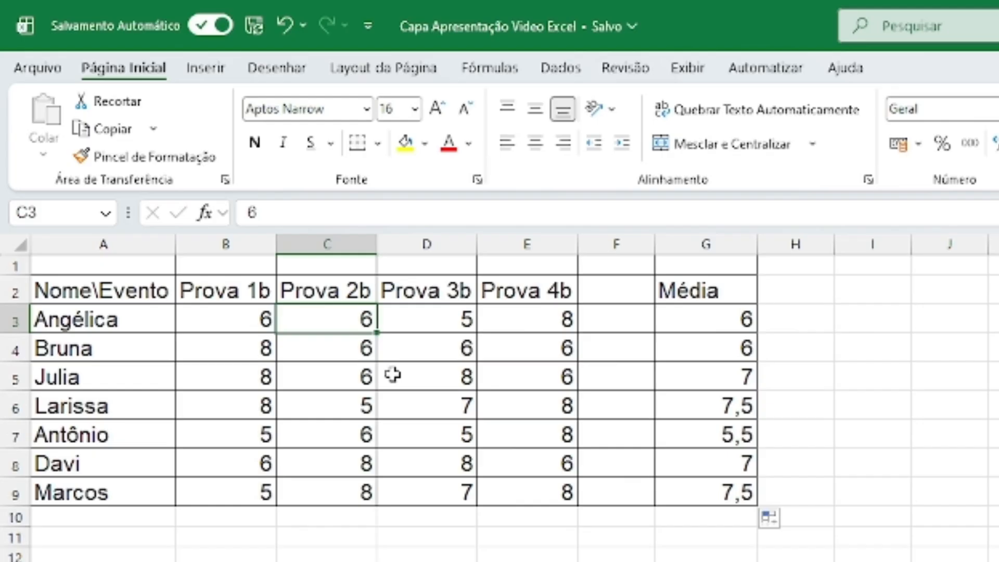
text(8)
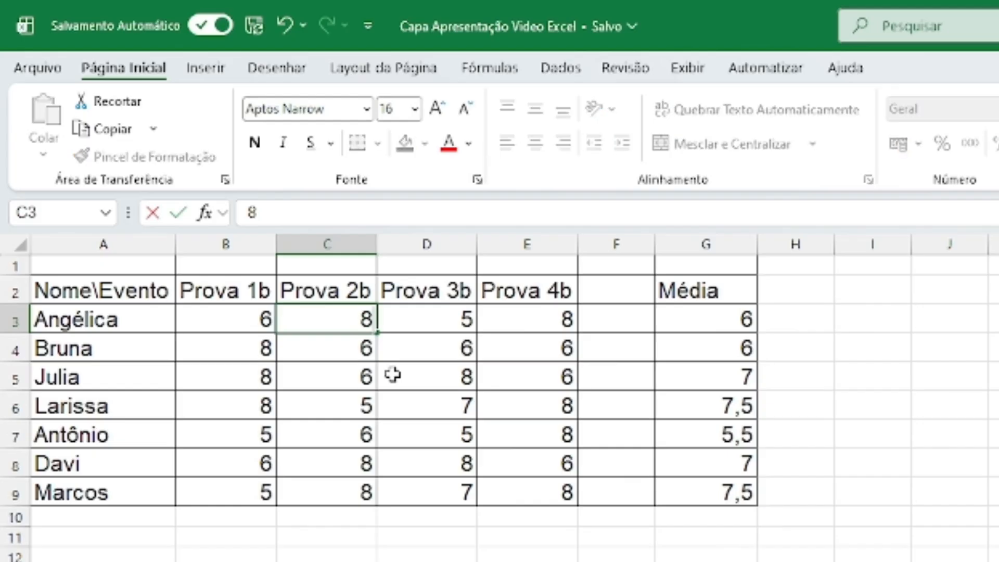
key(Return)
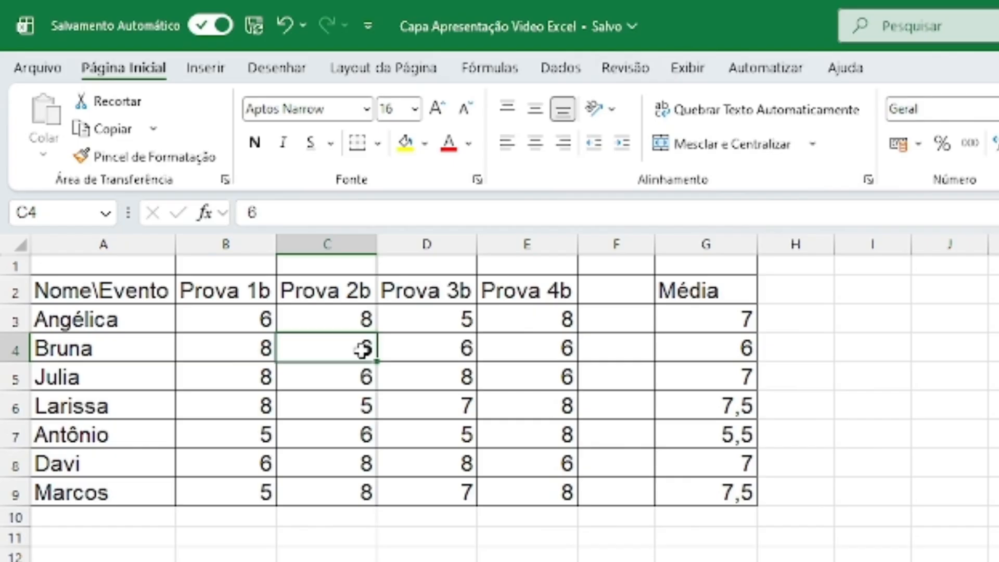
- Set the Prova 2b grade in cell C4 to 5, and replace it with 8
text(5)
key(Return)
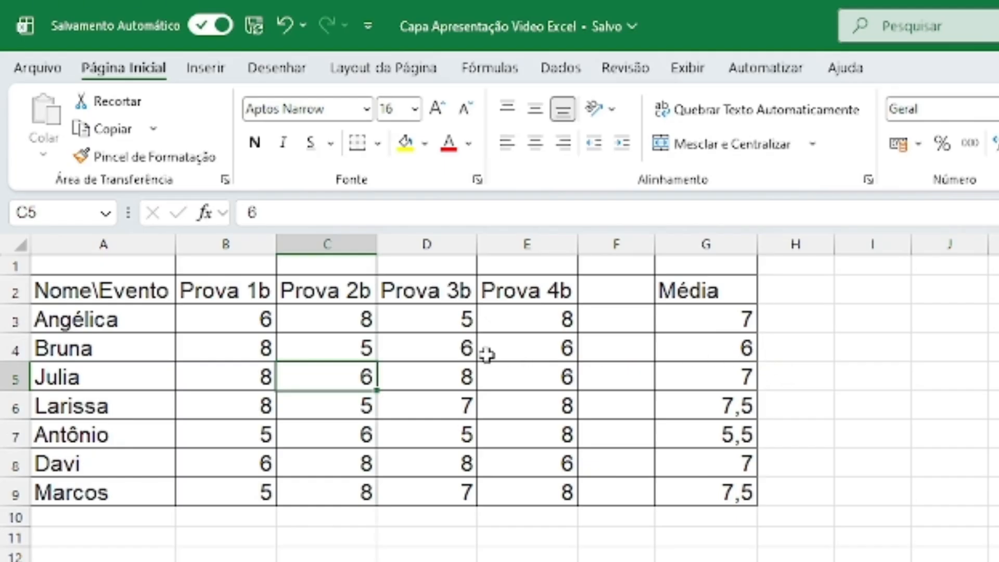
click(339, 346)
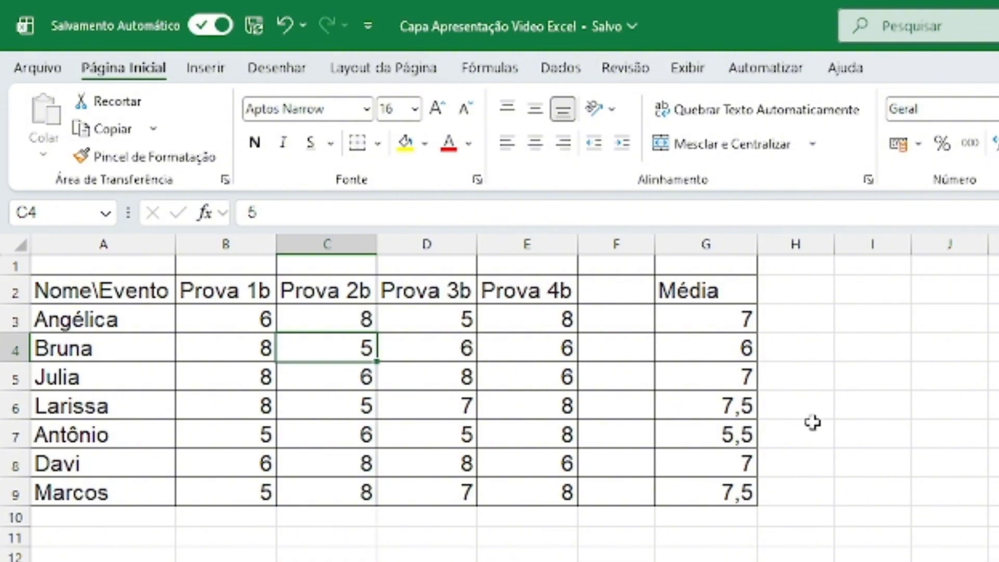
text(8)
key(Return)
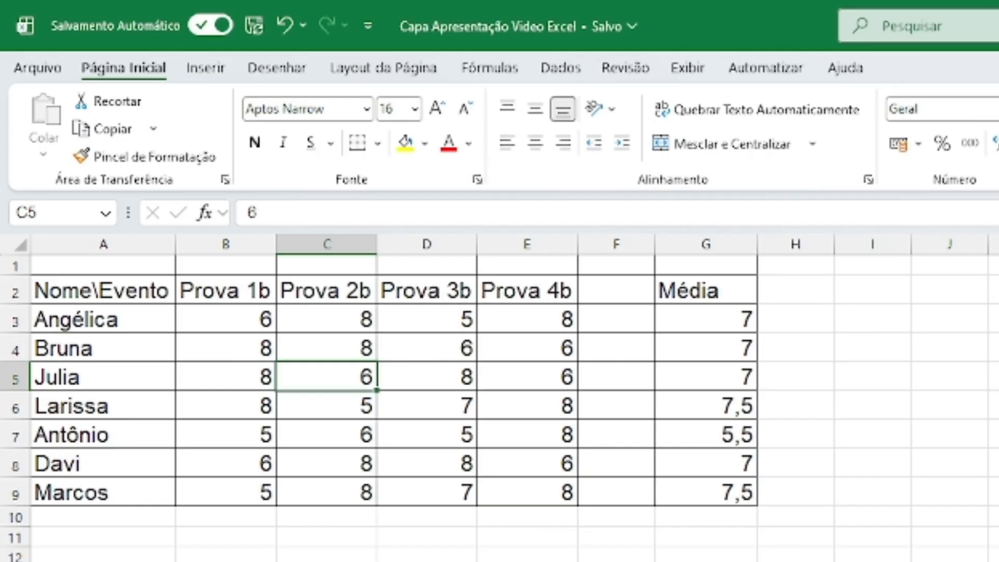
- Switch to the weighted grade sheet and examine its student names and its Teste1, Teste2, Prova and Recuperação grades
click(796, 561)
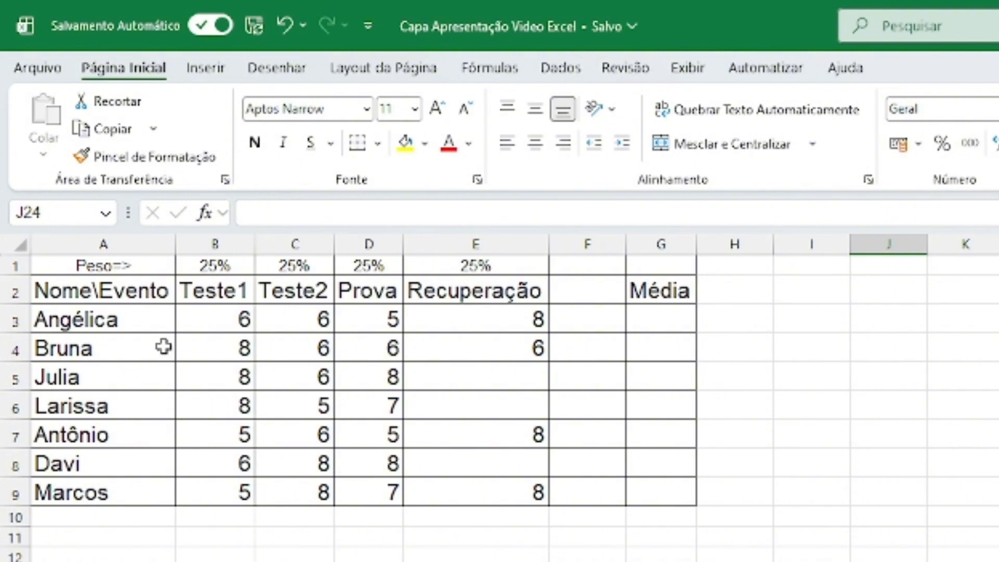
drag(134, 320, 107, 485)
click(232, 313)
drag(233, 313, 475, 490)
click(958, 433)
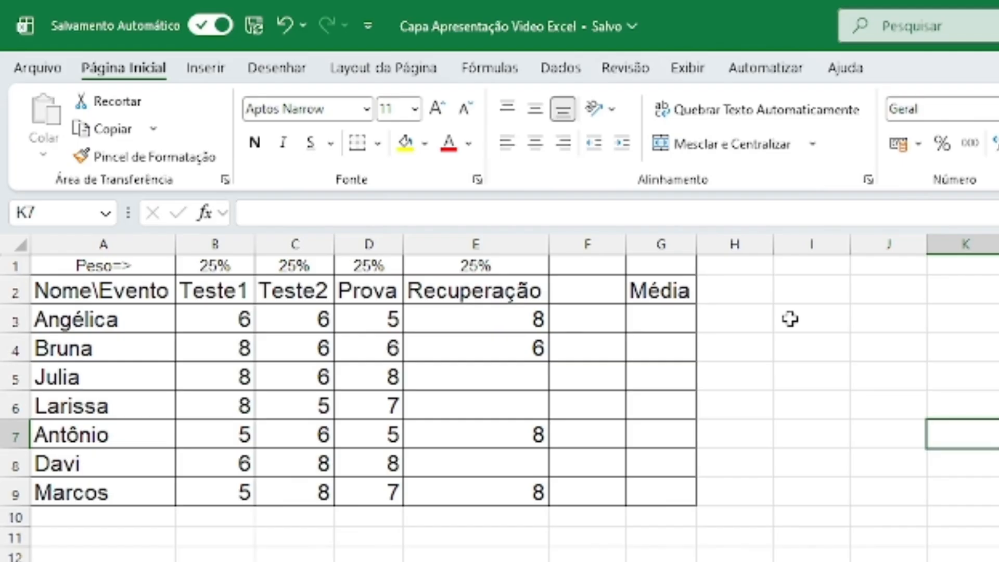
click(226, 318)
click(278, 317)
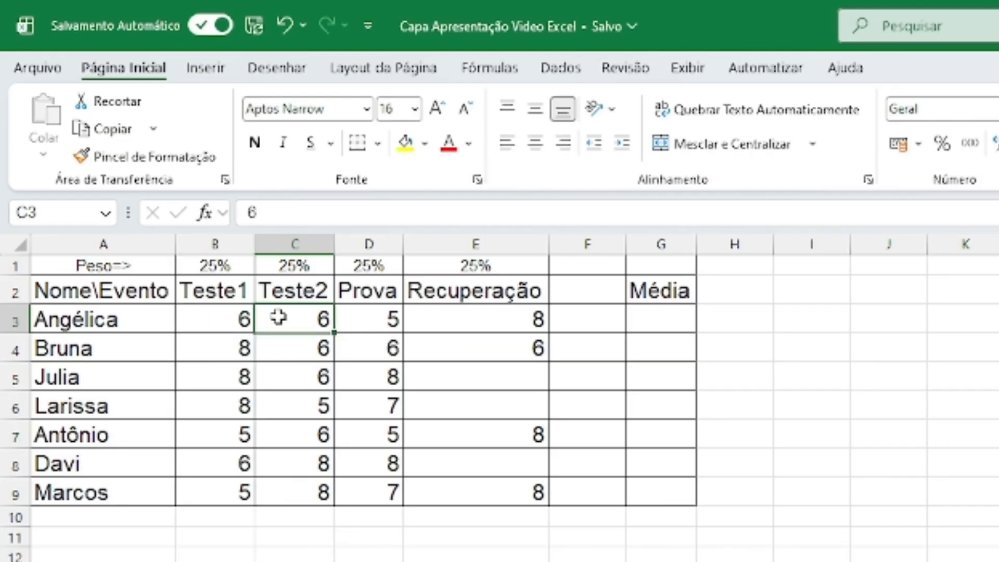
click(366, 318)
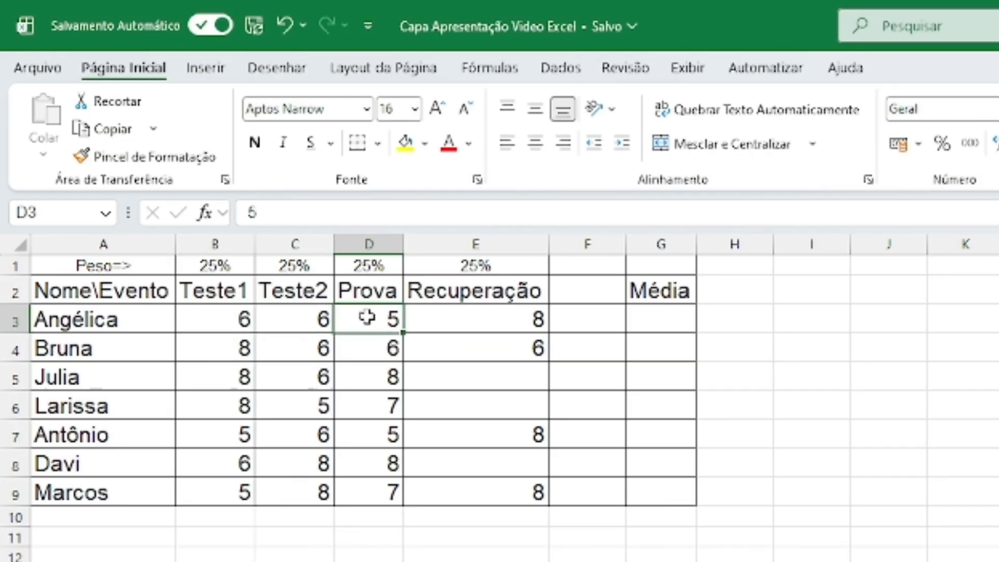
click(455, 317)
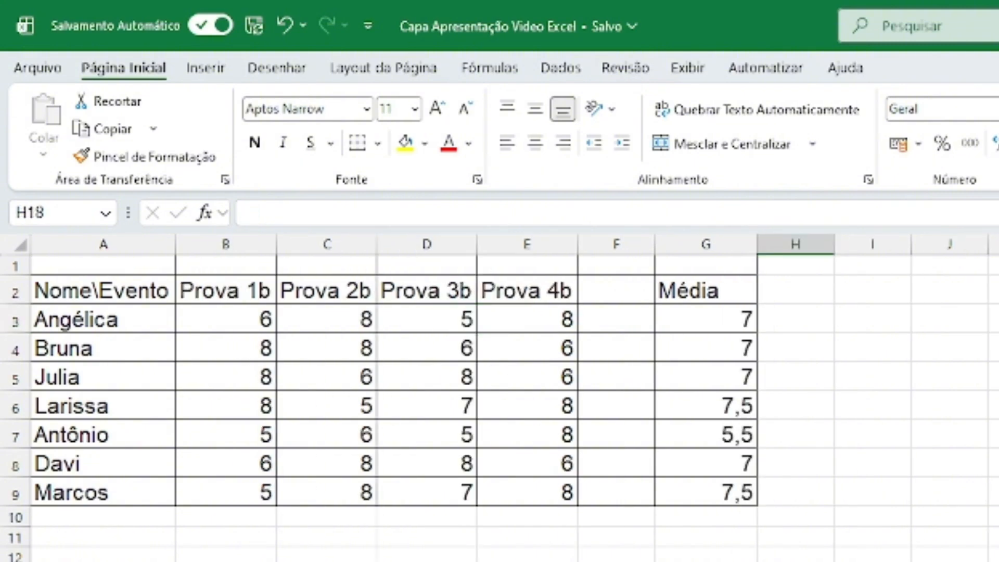
- Return to the Prova 1b–4b sheet and inspect the MED formulas in G3 and G4, cancelling any edit to G3
click(728, 315)
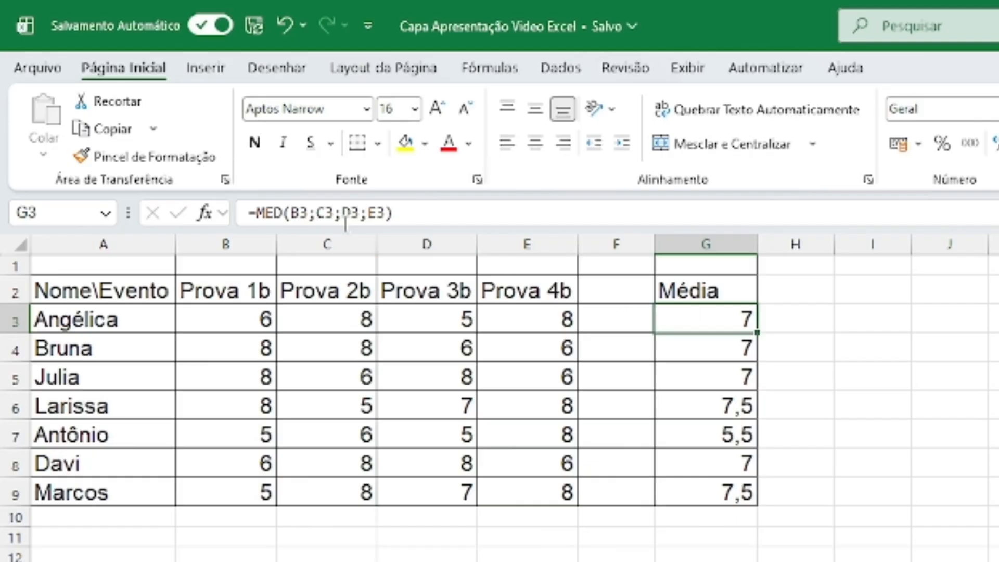
click(246, 212)
drag(246, 212, 415, 213)
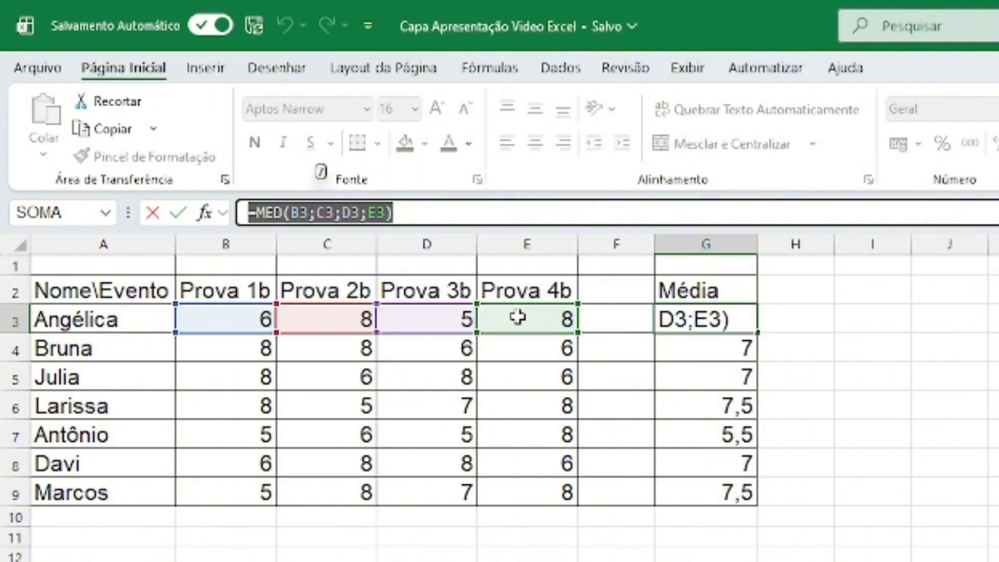
click(785, 321)
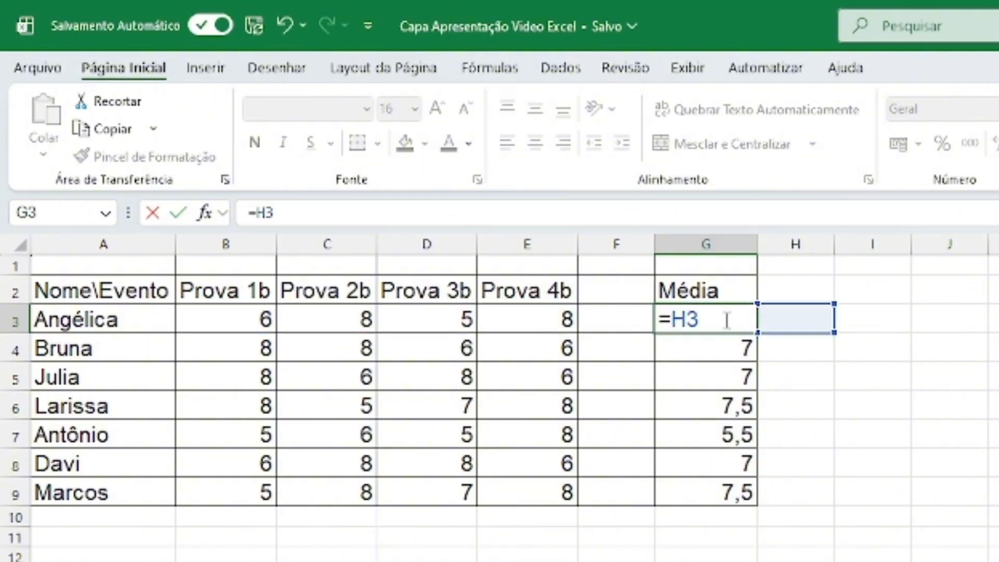
key(Escape)
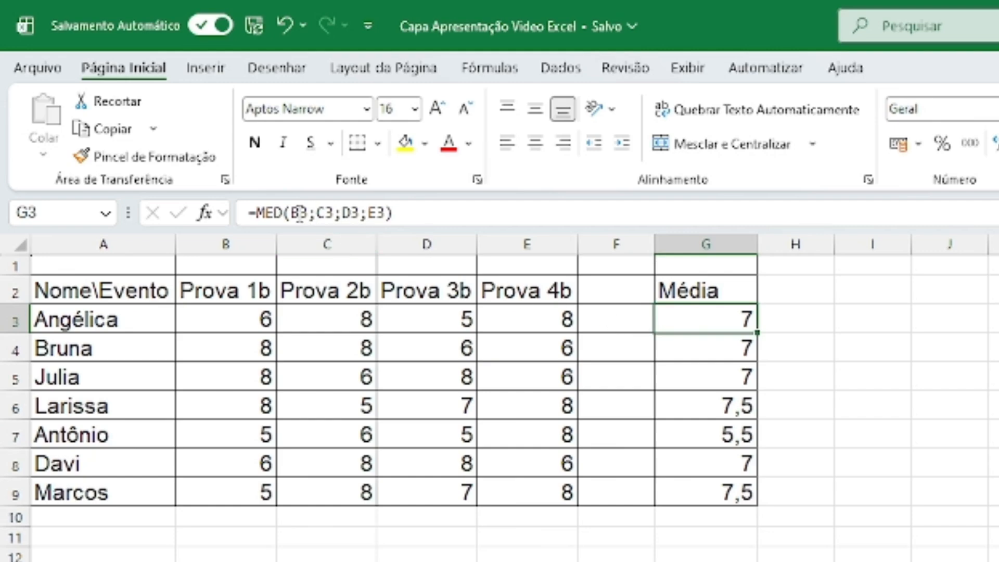
click(732, 349)
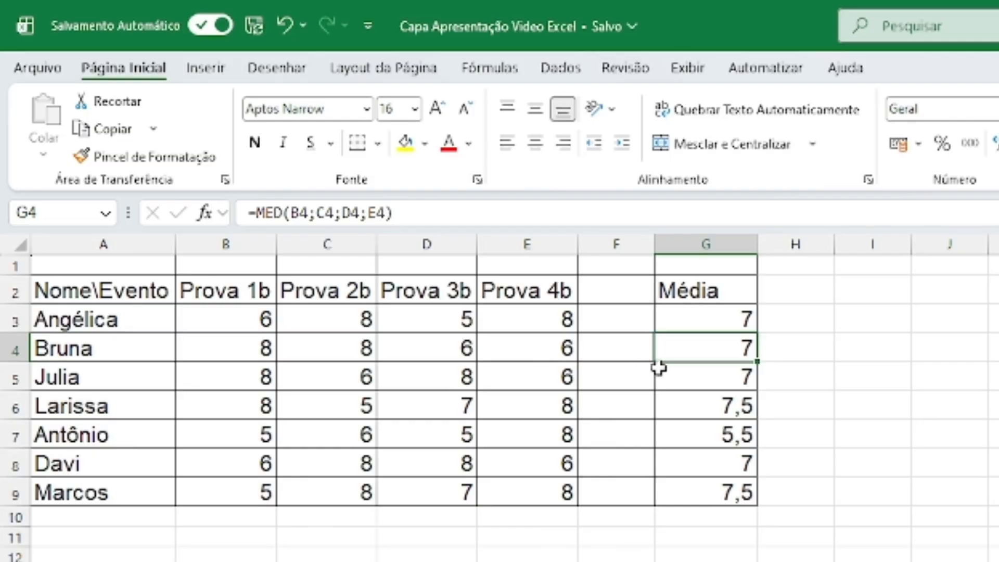
- Inspect the MED formulas in G5 and G6 and the first student's row from B3 to G3, and switch to the weighted grade sheet
click(718, 384)
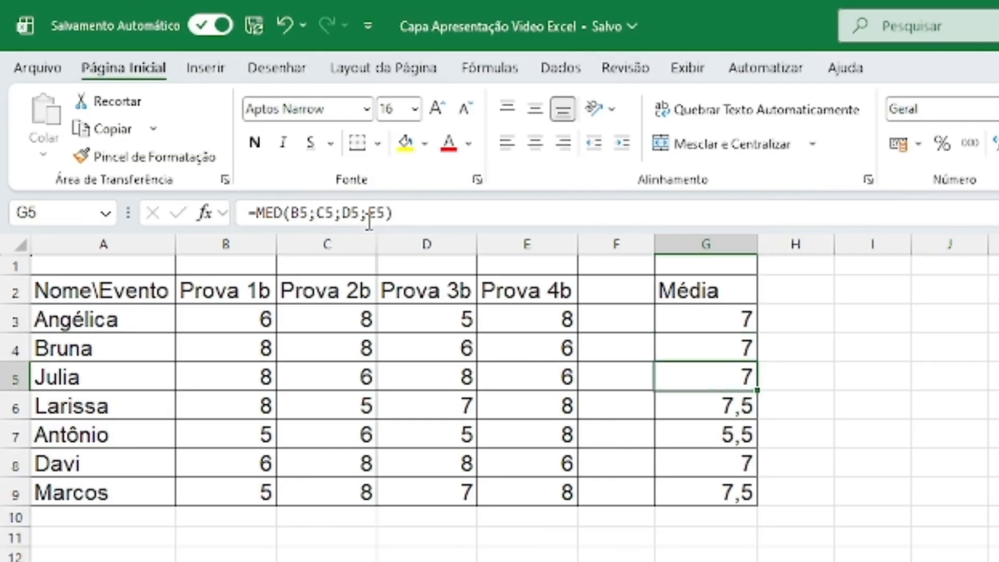
click(728, 406)
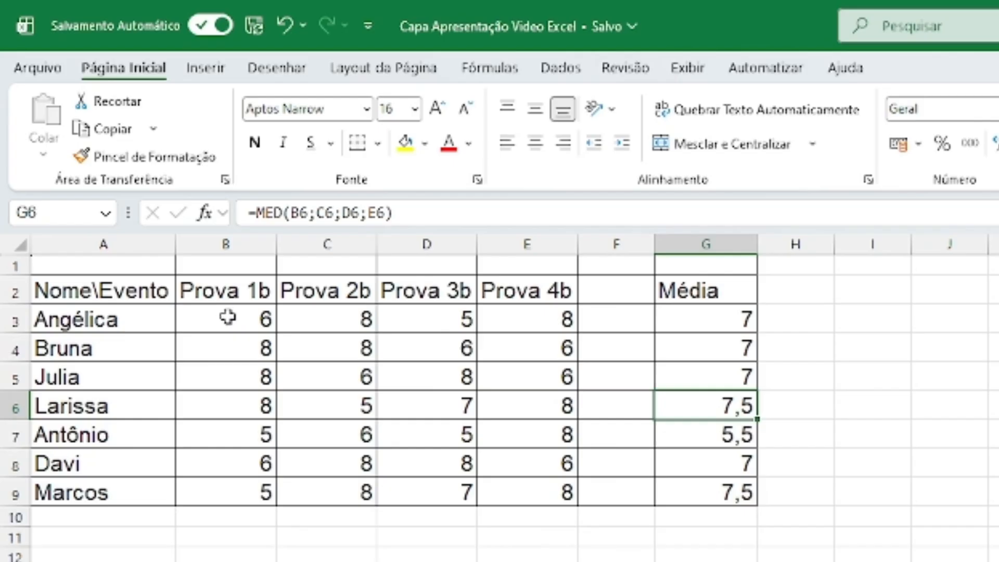
drag(234, 318, 679, 317)
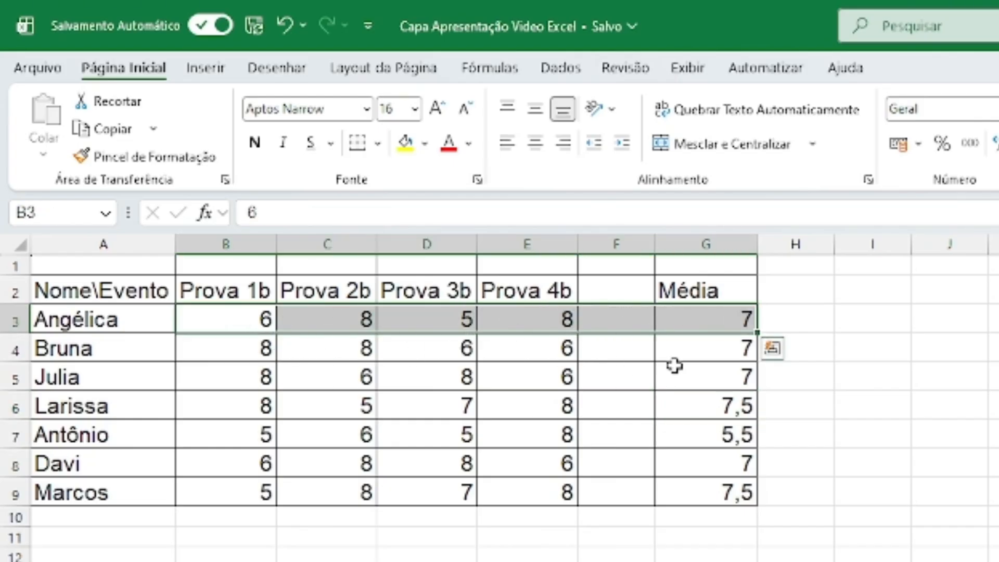
click(901, 401)
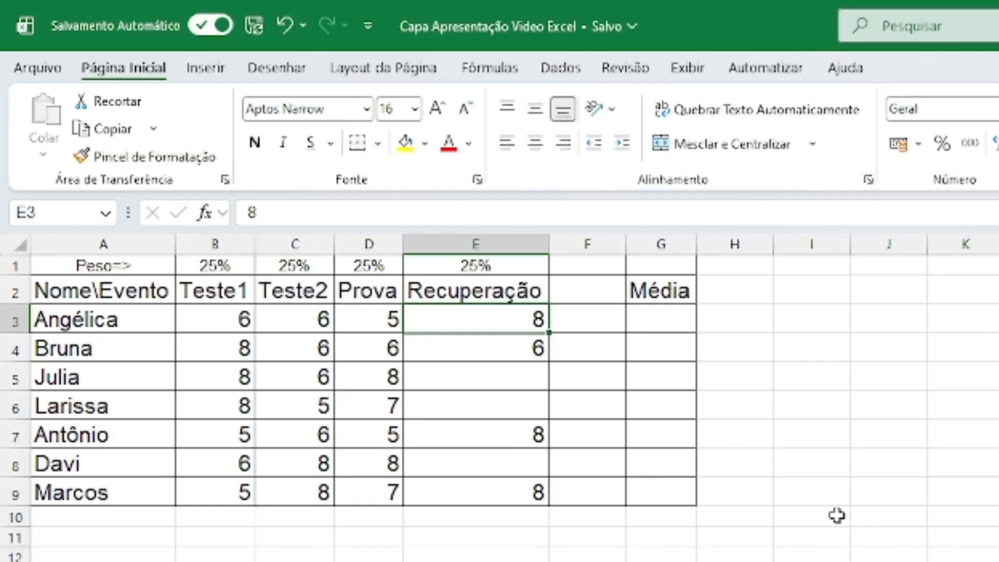
- Examine the Peso weights in B1:E1 and the empty Média cells G3:G9 on the weighted grade sheet
drag(225, 266, 466, 268)
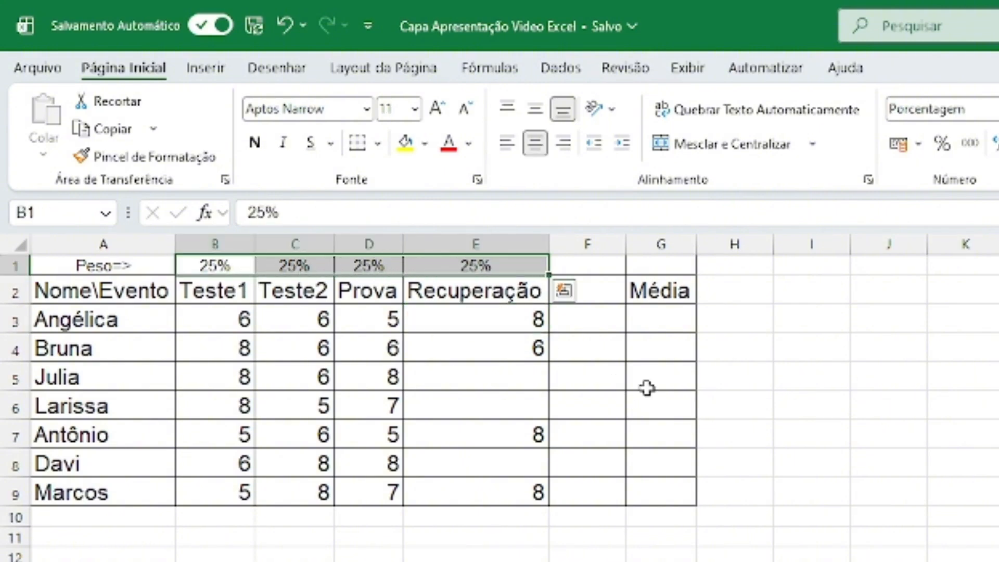
click(656, 321)
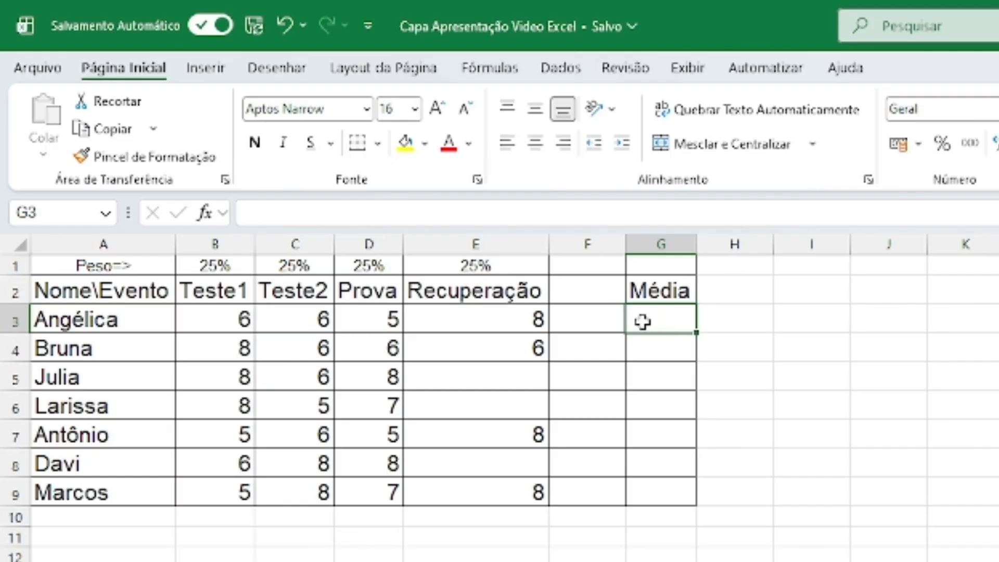
click(236, 267)
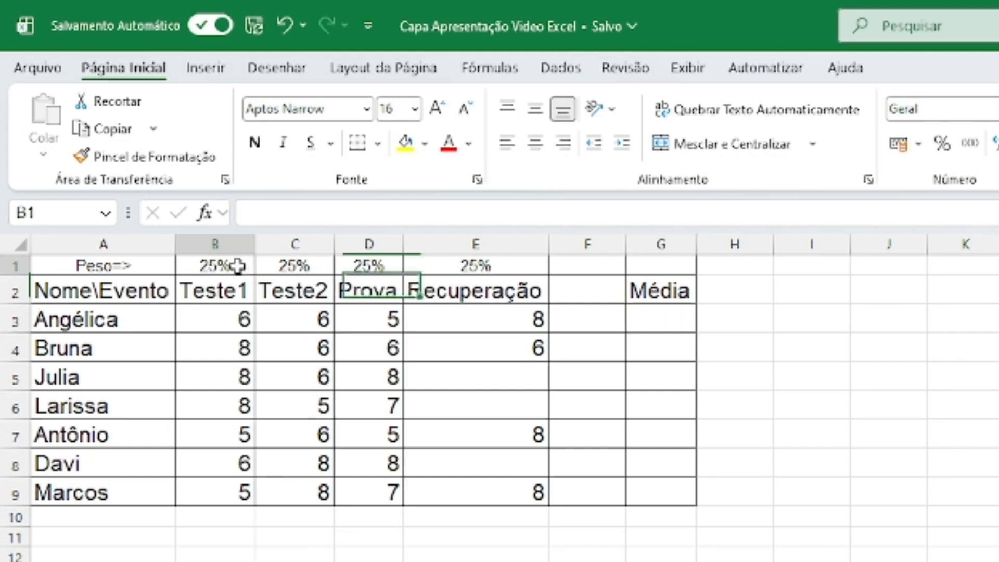
drag(236, 267, 455, 263)
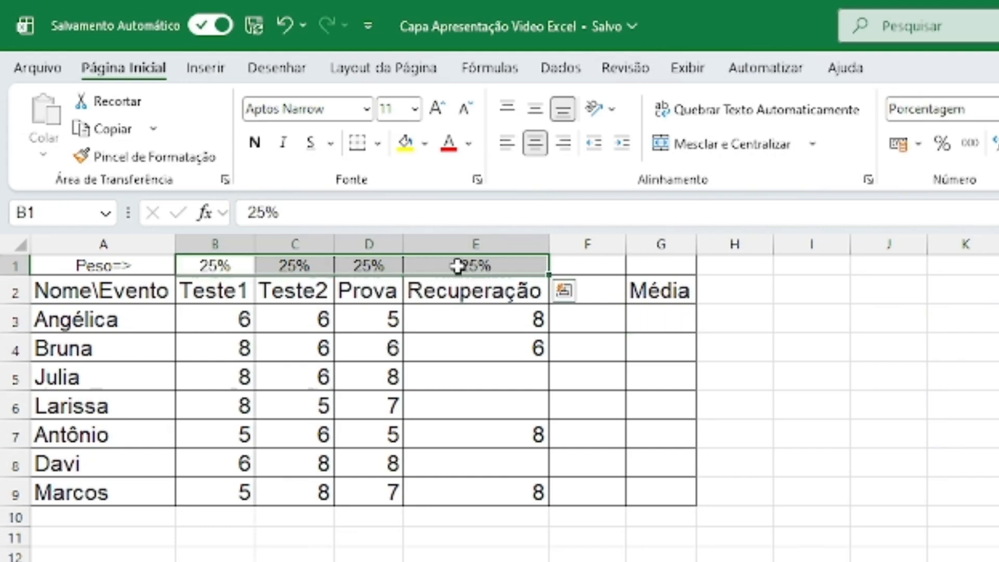
click(666, 323)
drag(670, 327, 668, 489)
double_click(678, 323)
click(699, 339)
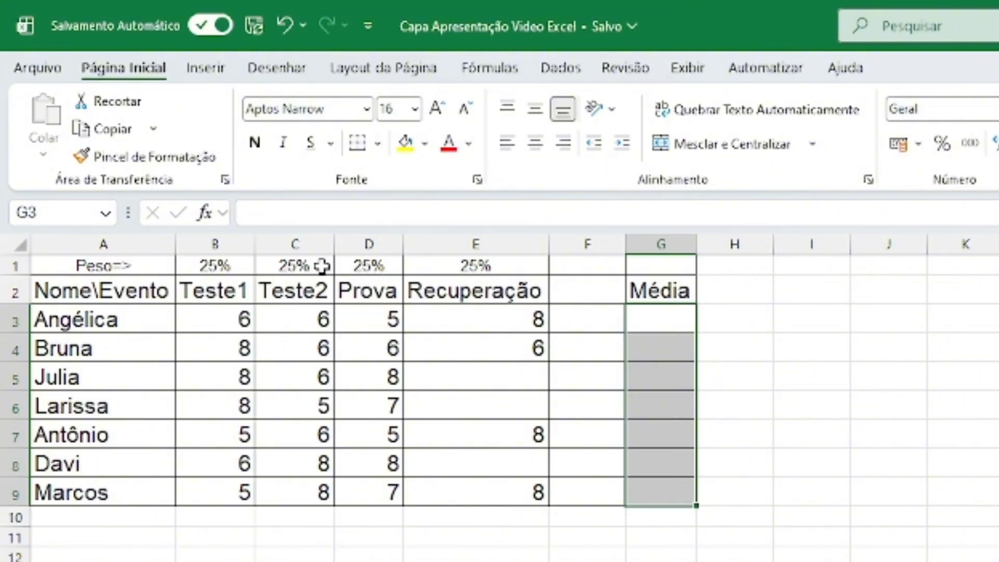
click(246, 269)
drag(246, 270, 468, 267)
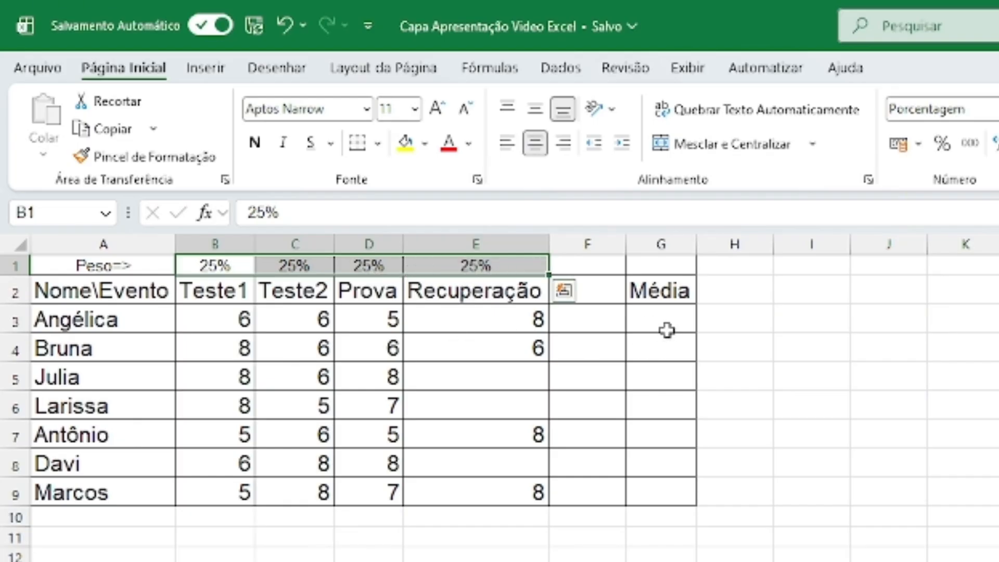
click(776, 337)
- Start the weighted average formula in G3 with the Teste1 and Teste2 grades multiplied by their weights, =B3*B1+C3*C1
click(662, 321)
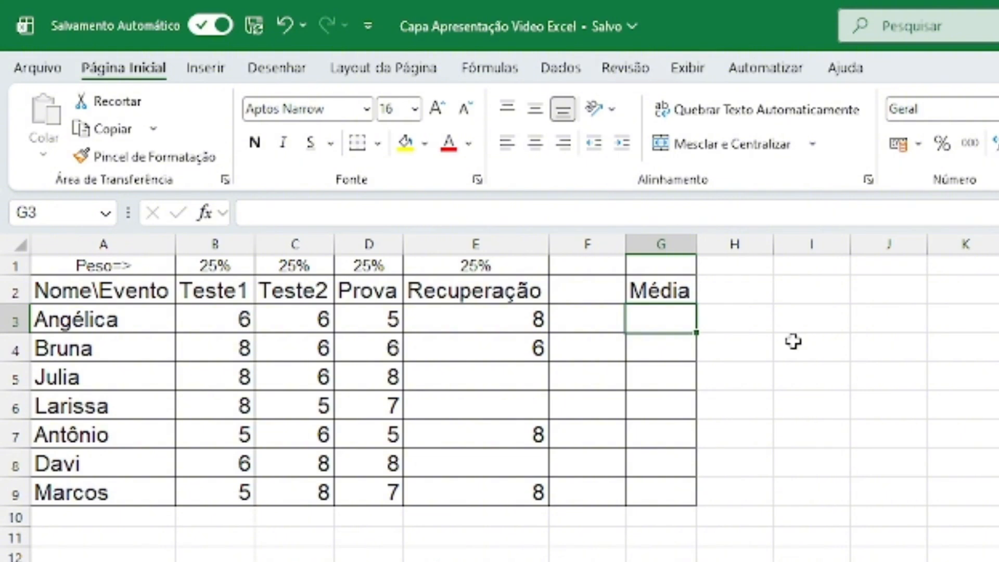
text(=)
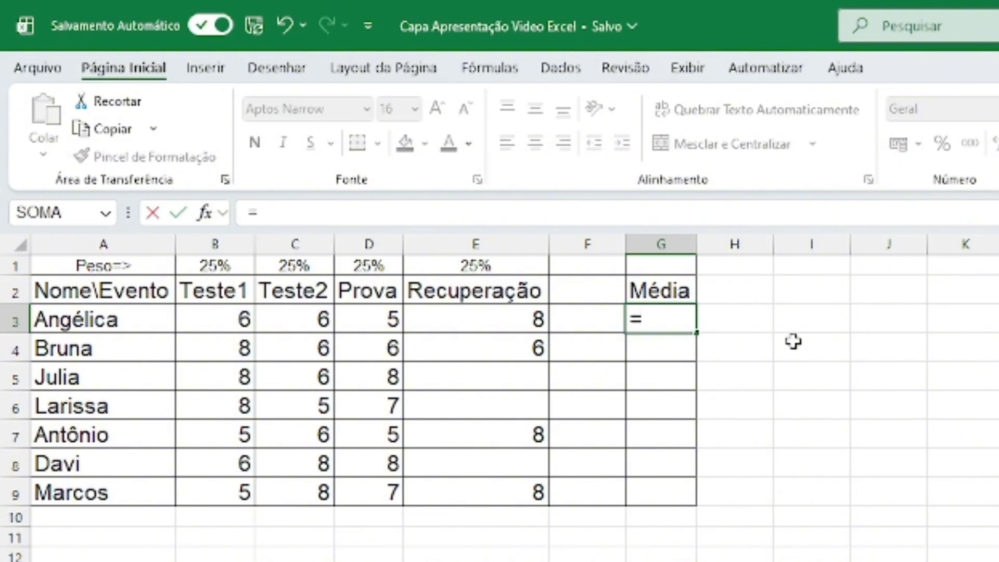
click(217, 318)
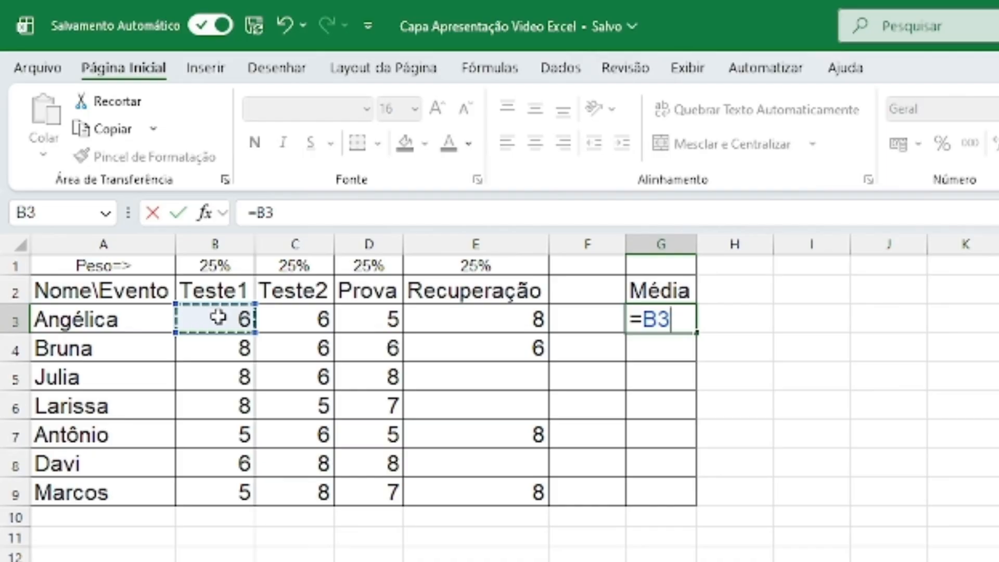
text(*)
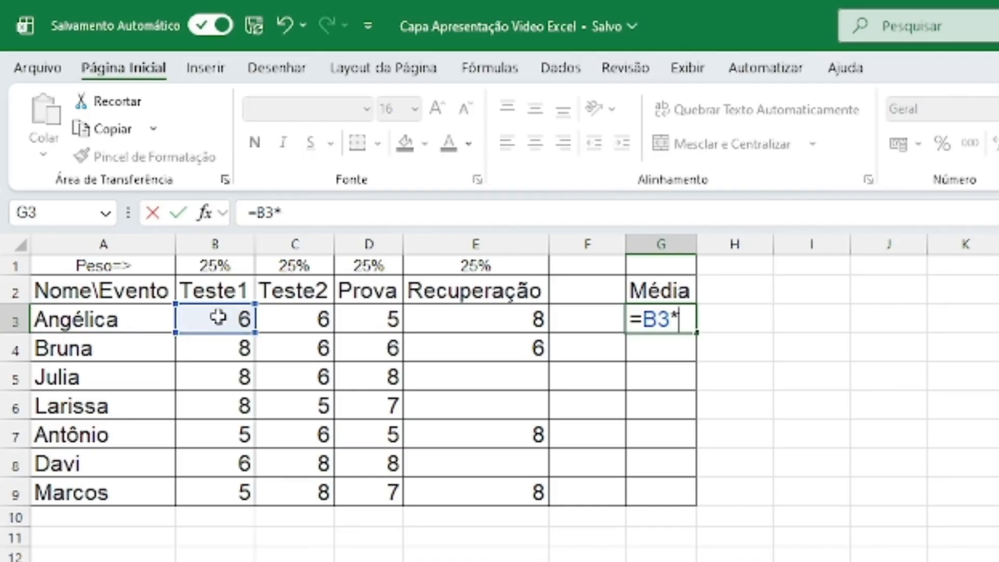
click(226, 269)
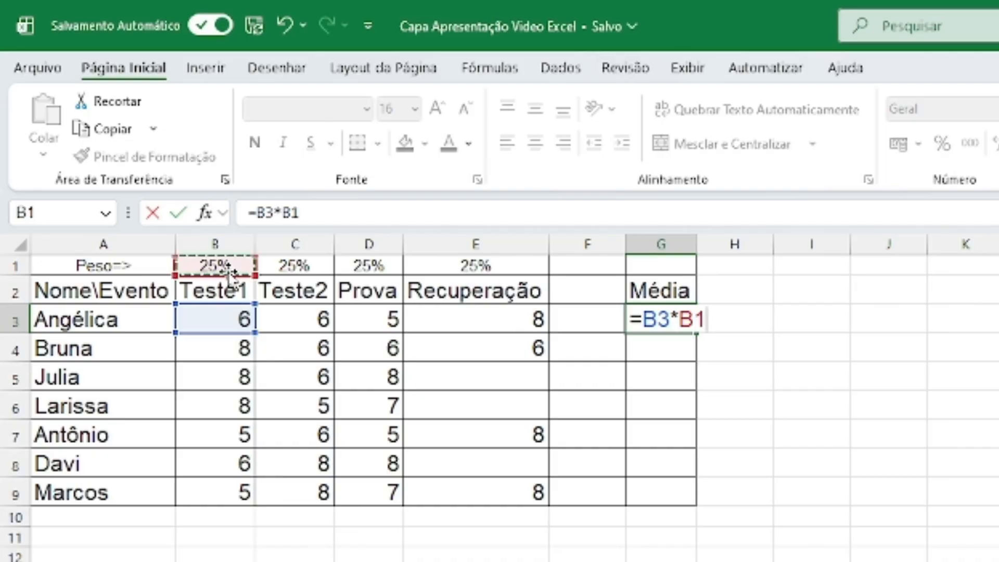
text(+)
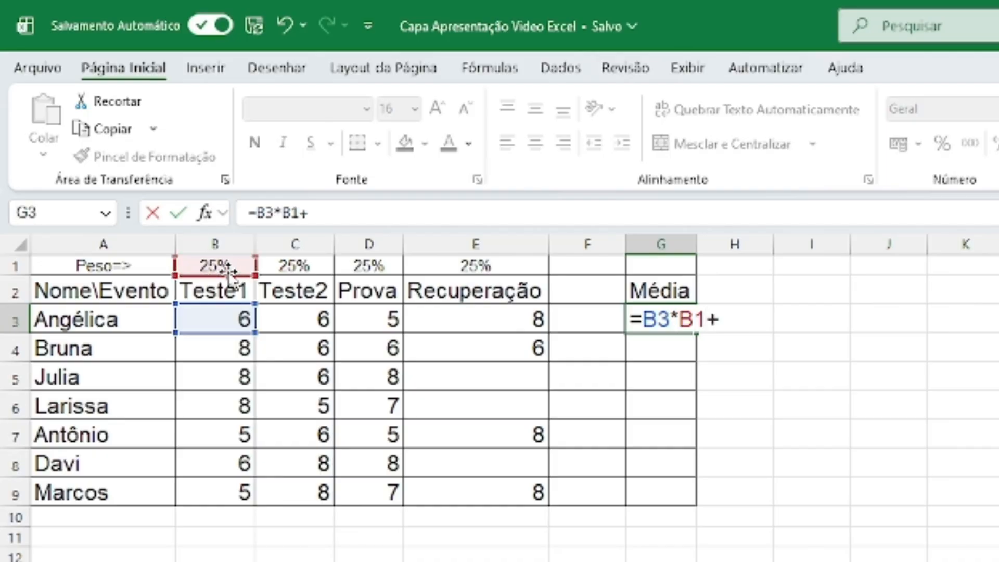
click(307, 319)
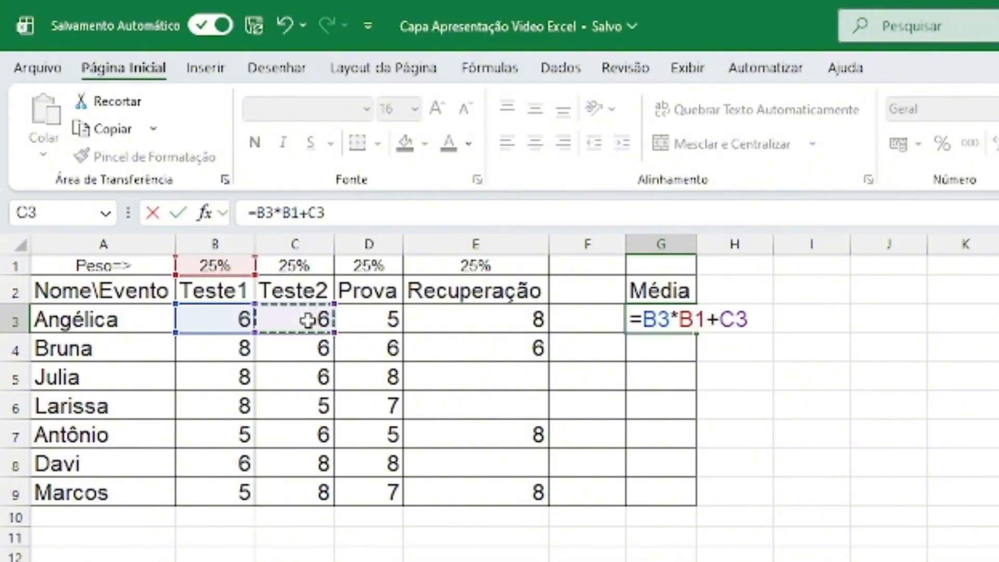
text(*)
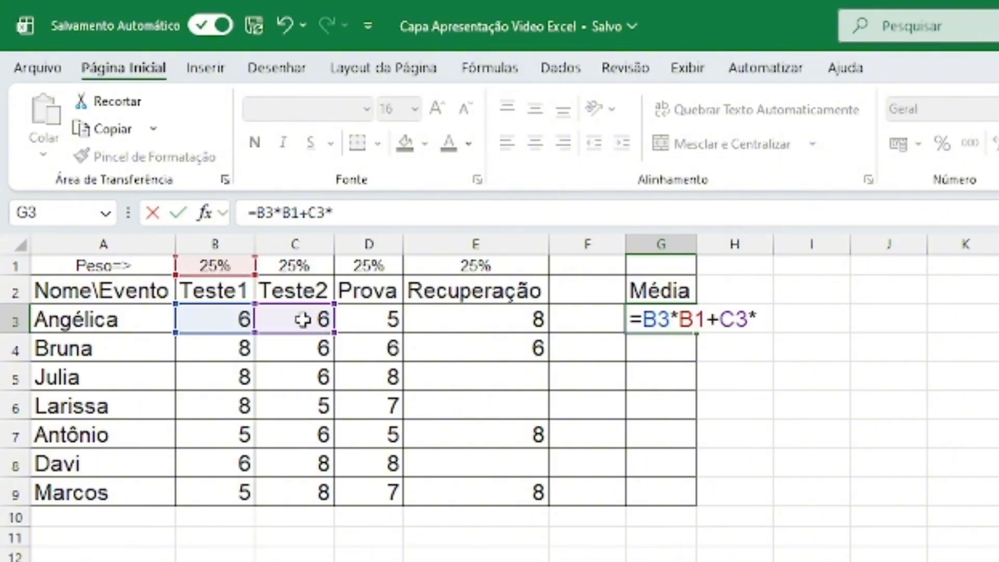
click(318, 266)
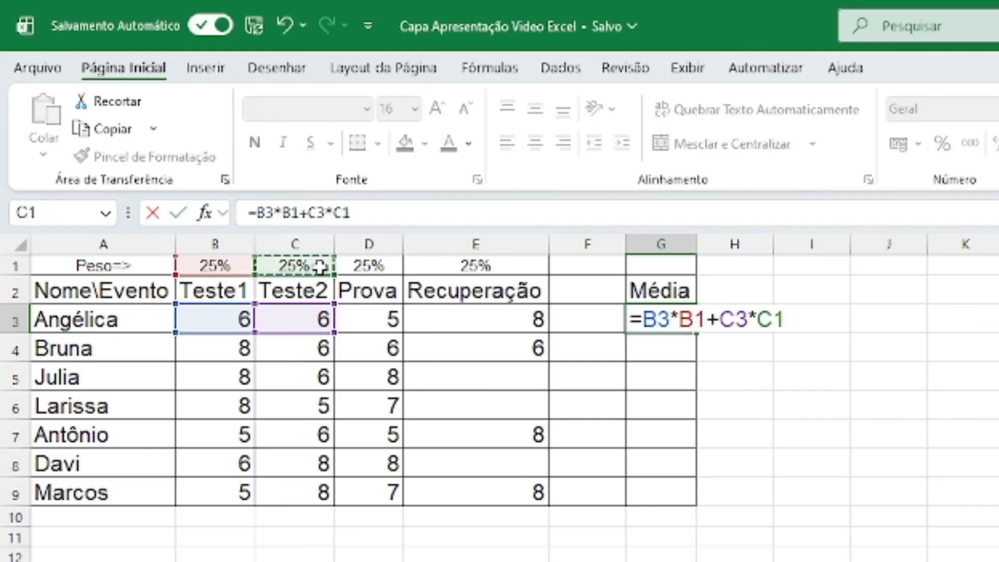
- Extend the G3 formula with the weighted Prova and Recuperação grades, +D3*D1+E3*E1
text(+)
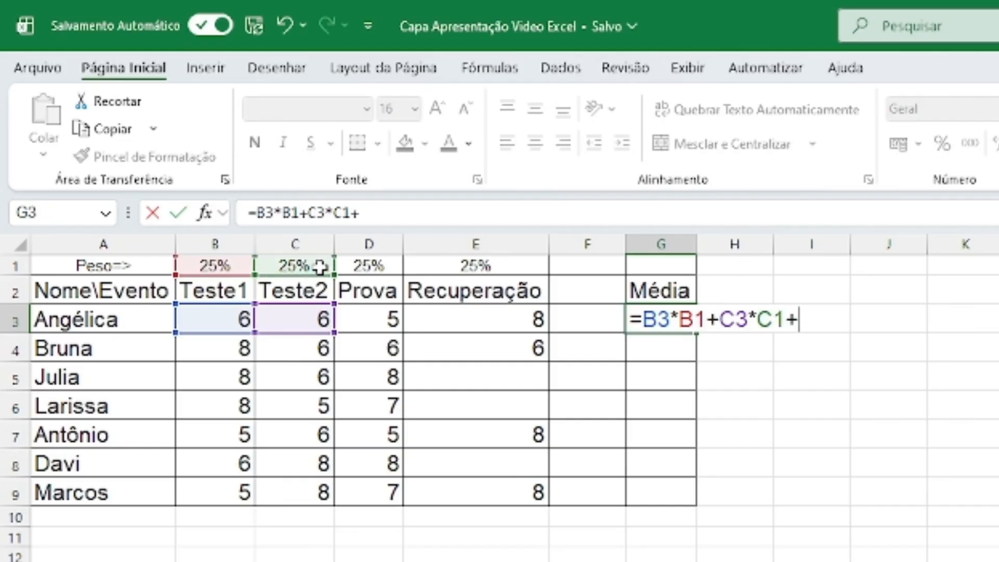
click(377, 320)
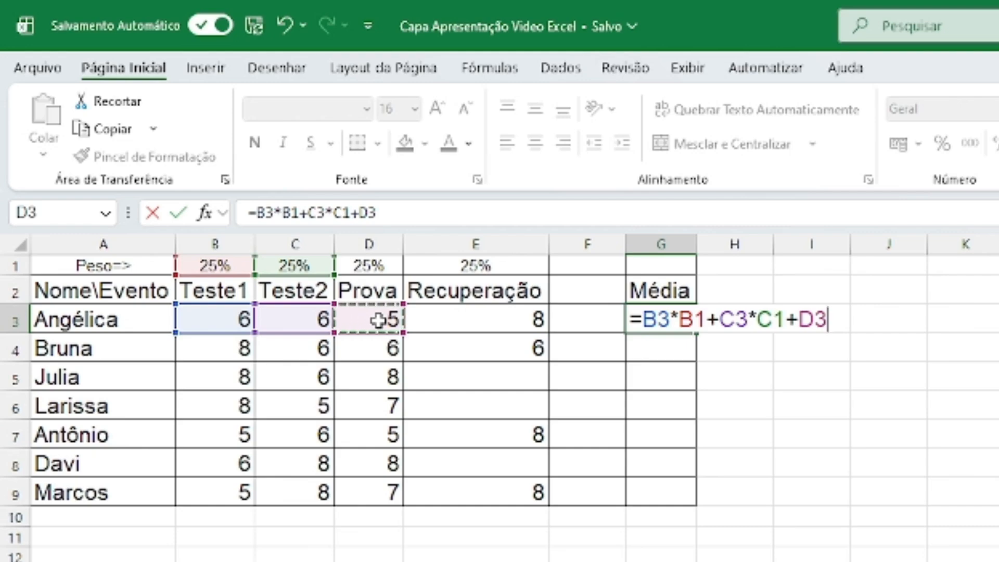
text(*)
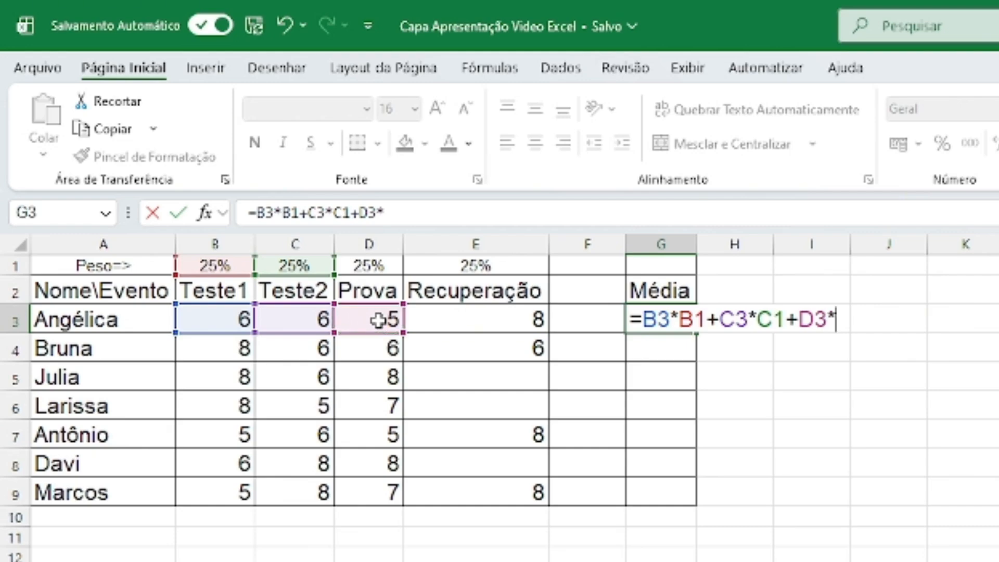
click(388, 266)
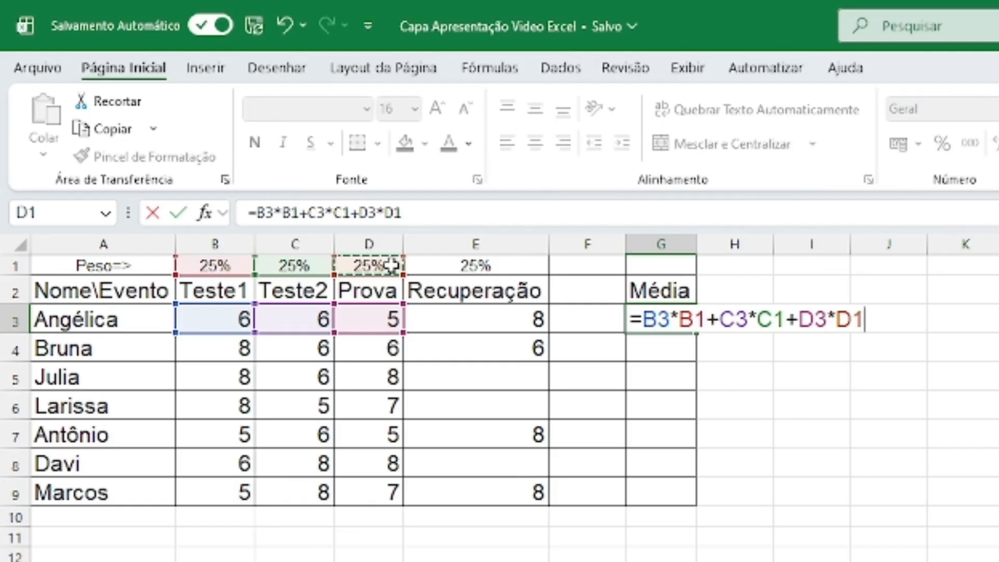
text(+)
click(477, 320)
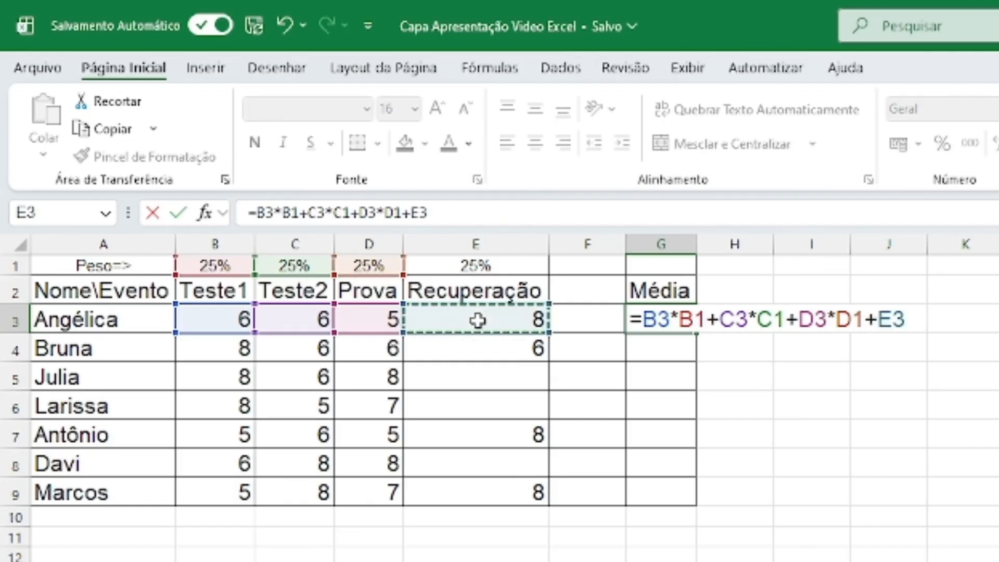
text(*)
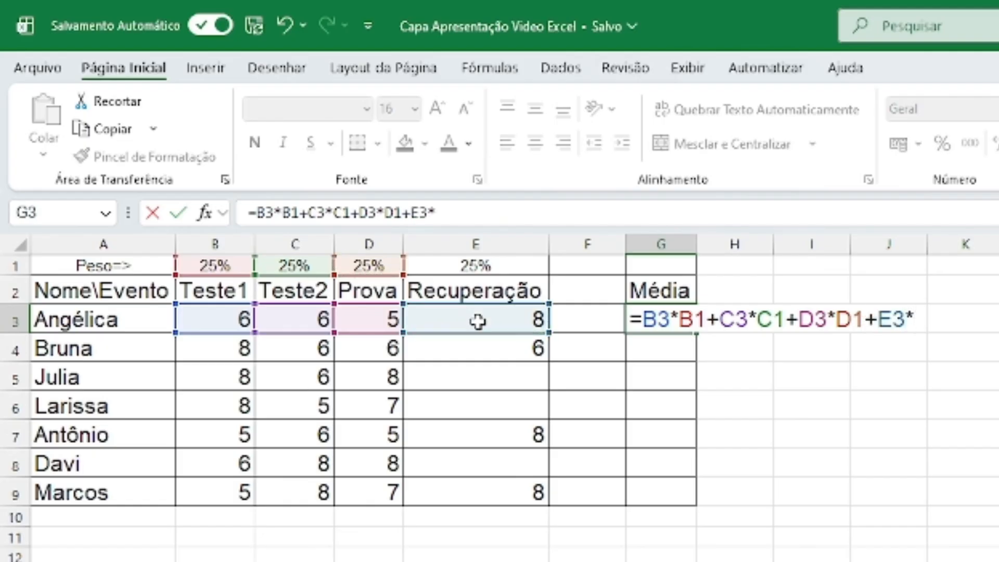
click(499, 268)
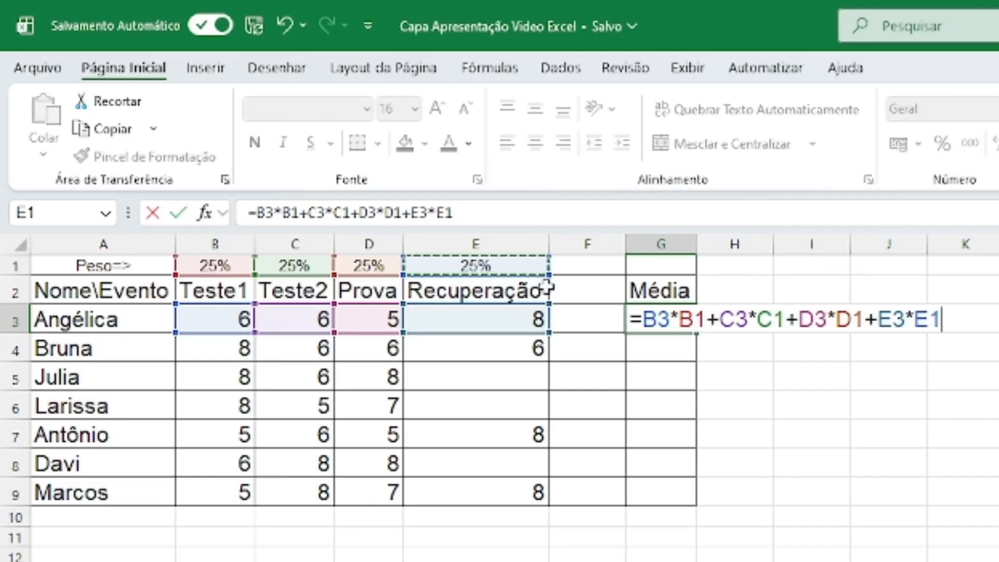
- Try to enter the G3 formula with an opening parenthesis before B3
click(646, 319)
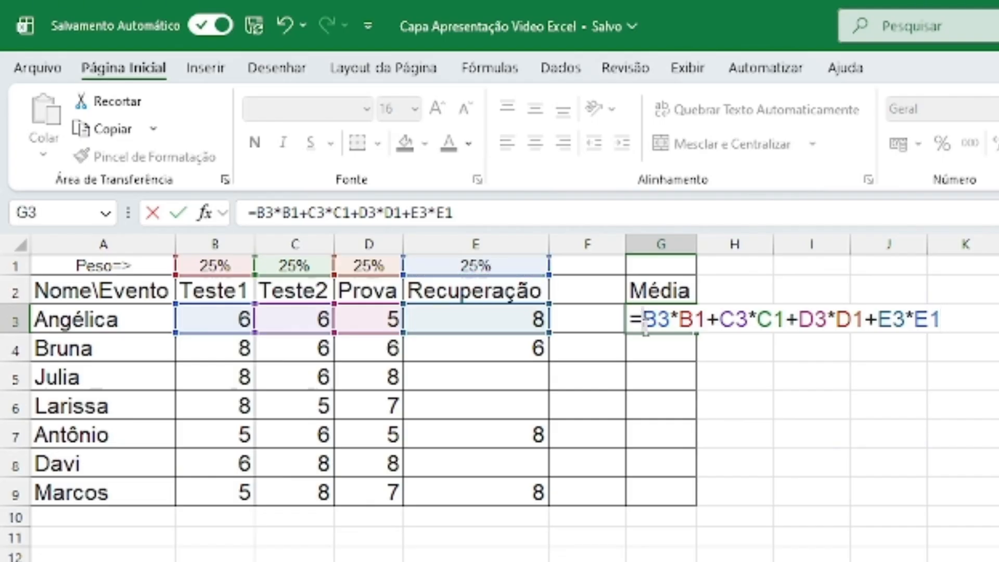
text(()
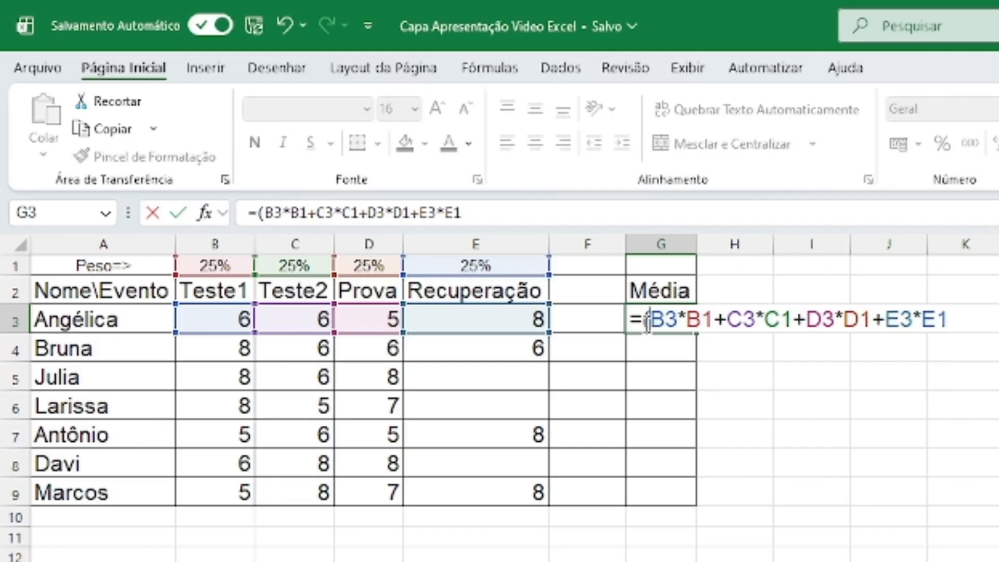
click(555, 215)
key(Return)
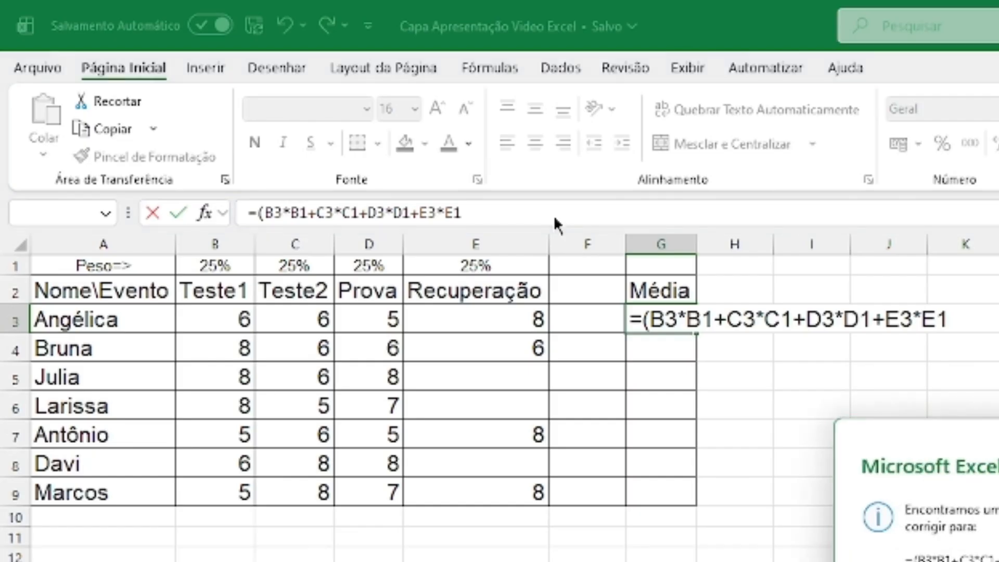
key(Escape)
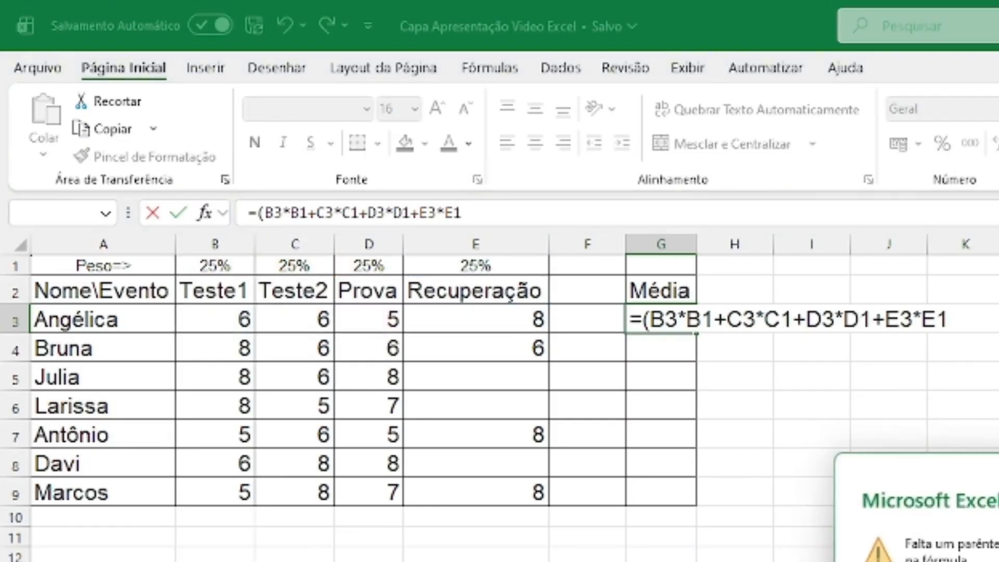
key(Return)
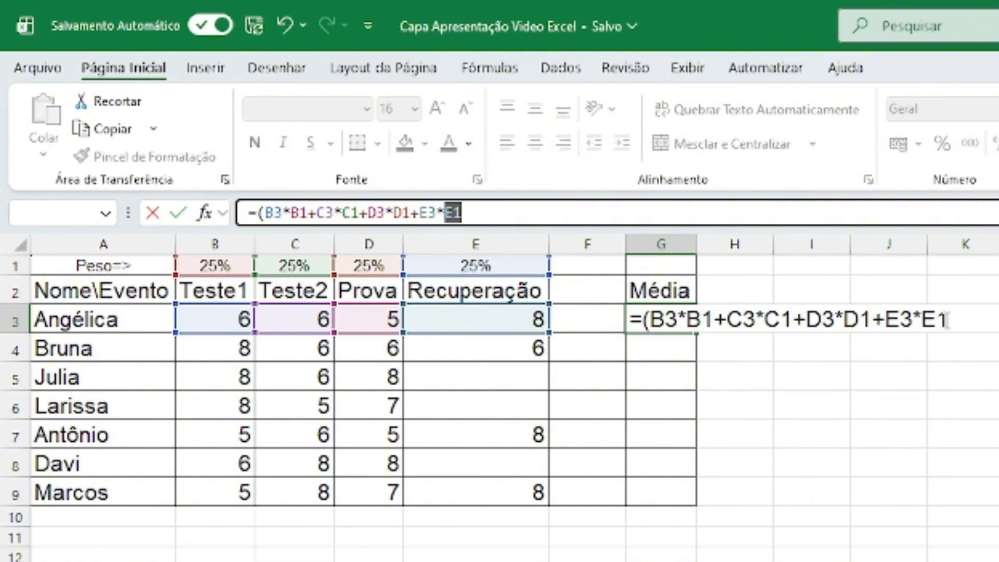
- Remove the opening parenthesis and enter the formula =B3*B1+C3*C1+D3*D1+E3*E1 in G3
click(644, 317)
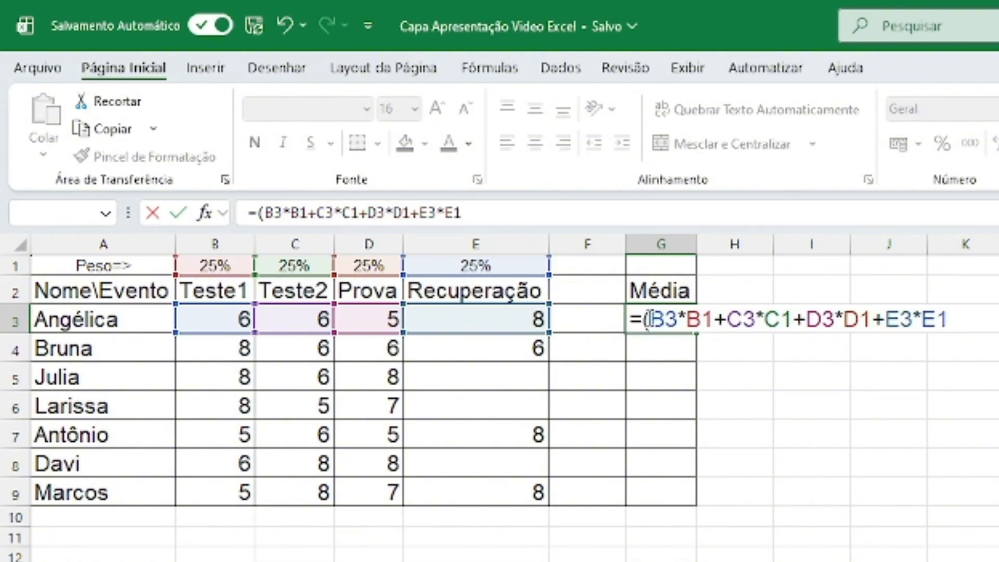
key(BackSpace)
key(Return)
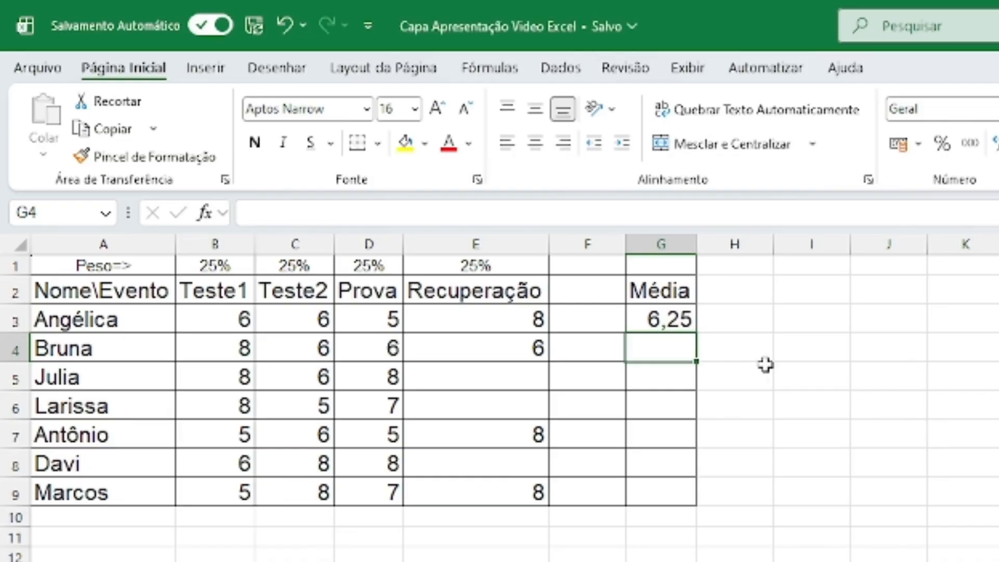
- Review the first student's grades and Média across B3:G3, and inspect the weighted formula in G3
click(239, 317)
drag(238, 318, 649, 319)
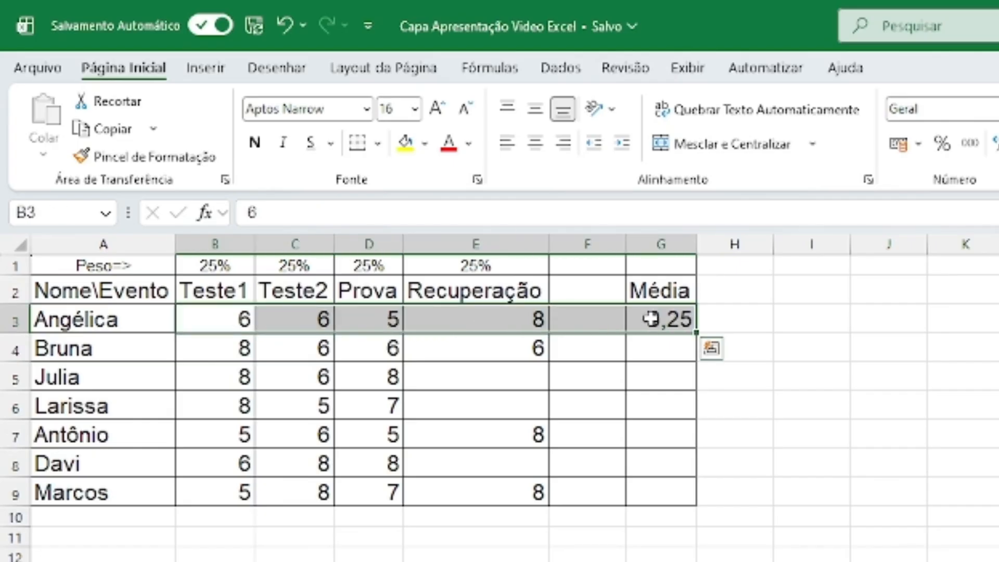
click(739, 325)
click(677, 327)
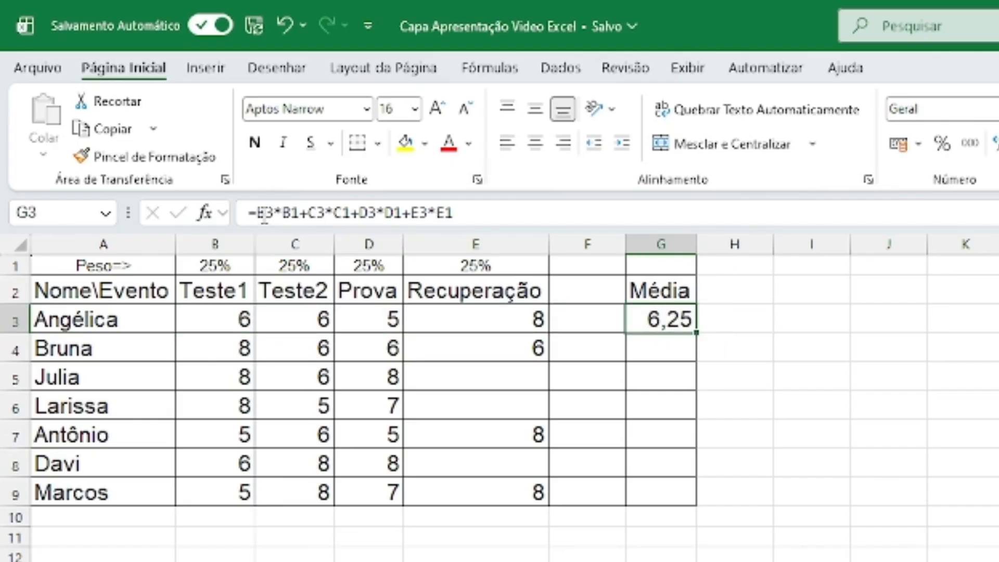
drag(471, 213, 247, 214)
click(977, 374)
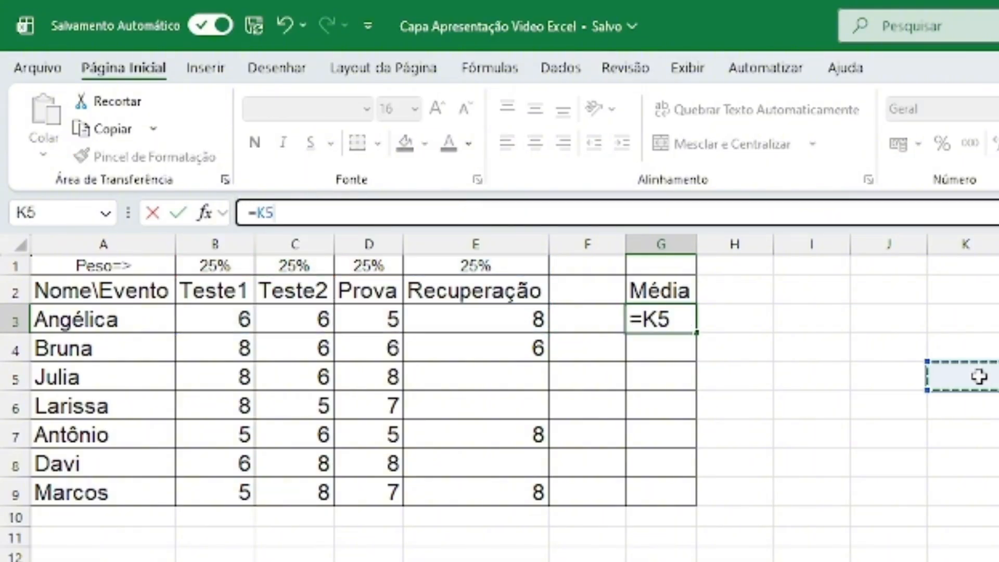
key(Escape)
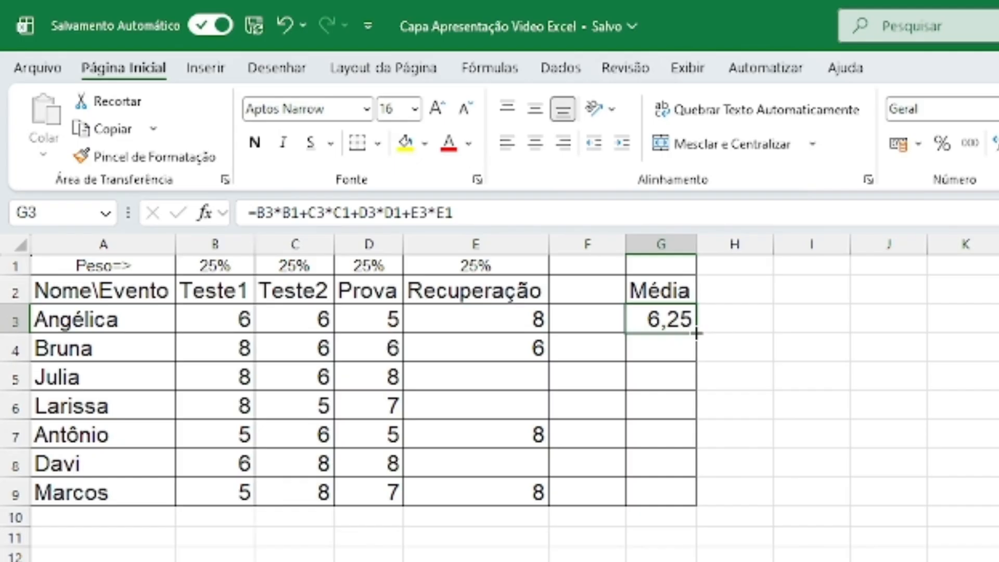
- Try to fill the G3 weighted formula down through G9, and undo the fill
drag(696, 333, 696, 498)
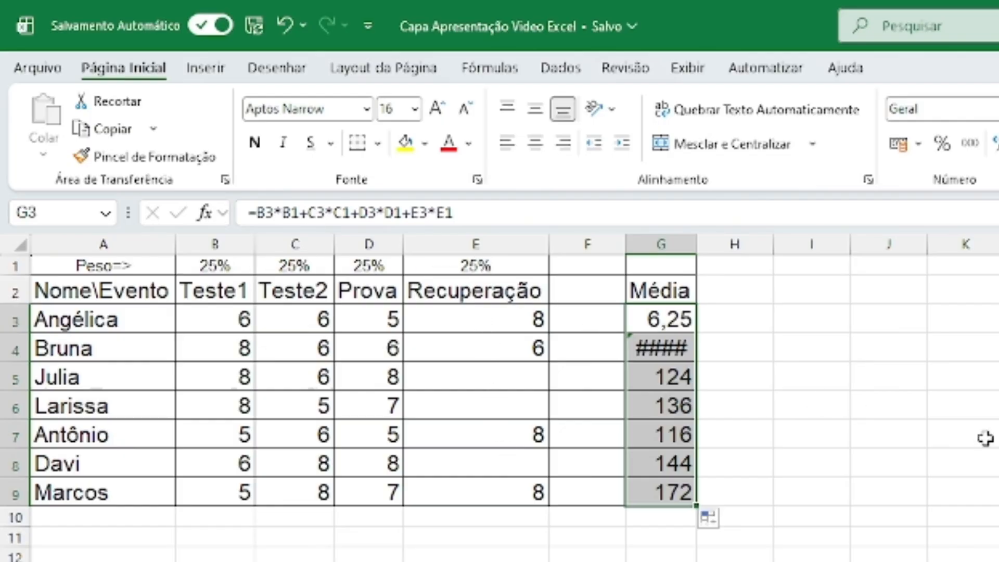
key(ctrl+z)
click(872, 404)
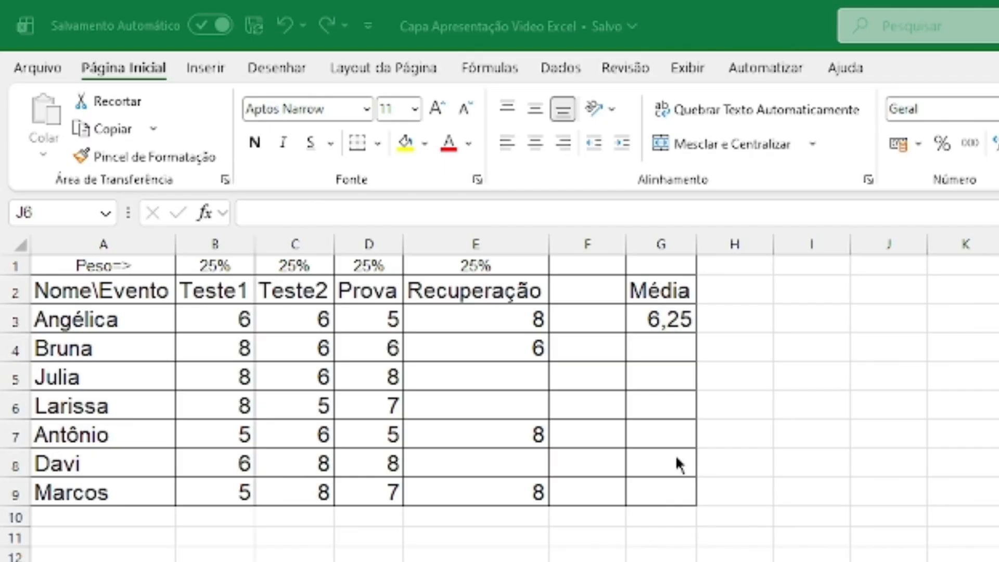
- Review the G3 formula and the grade cells it references across B3:E3, comparing B3 with B4 in the next row
click(672, 312)
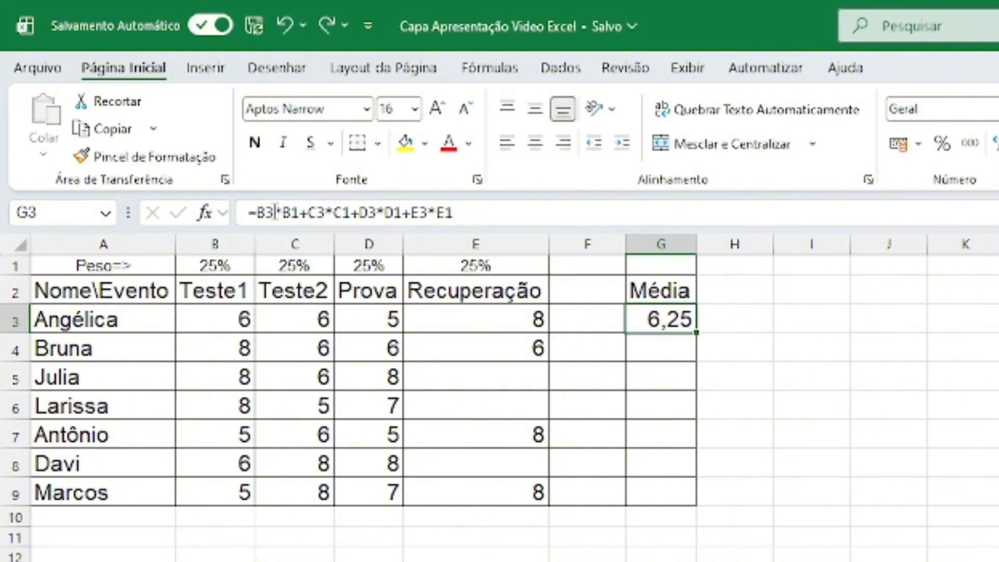
click(230, 316)
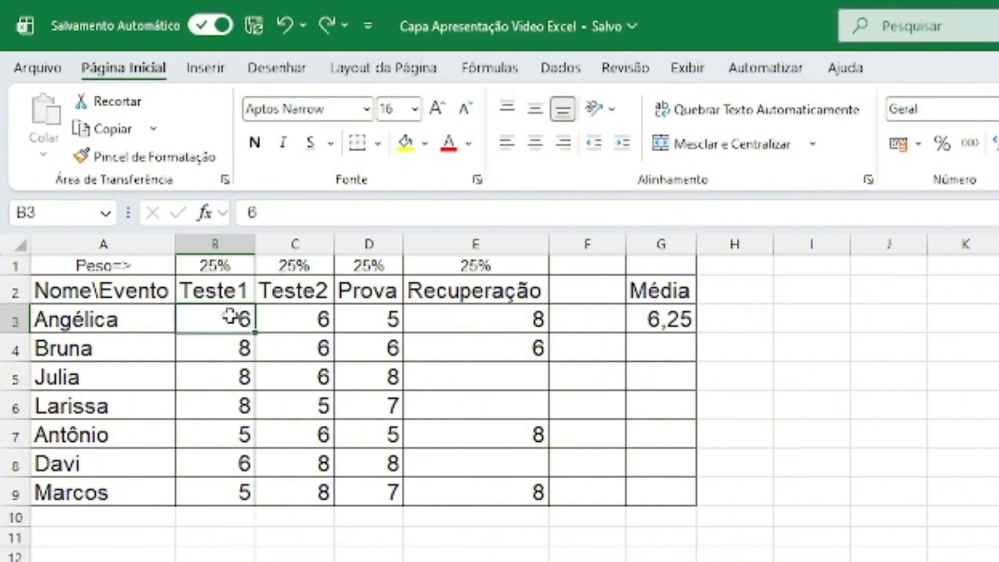
click(217, 356)
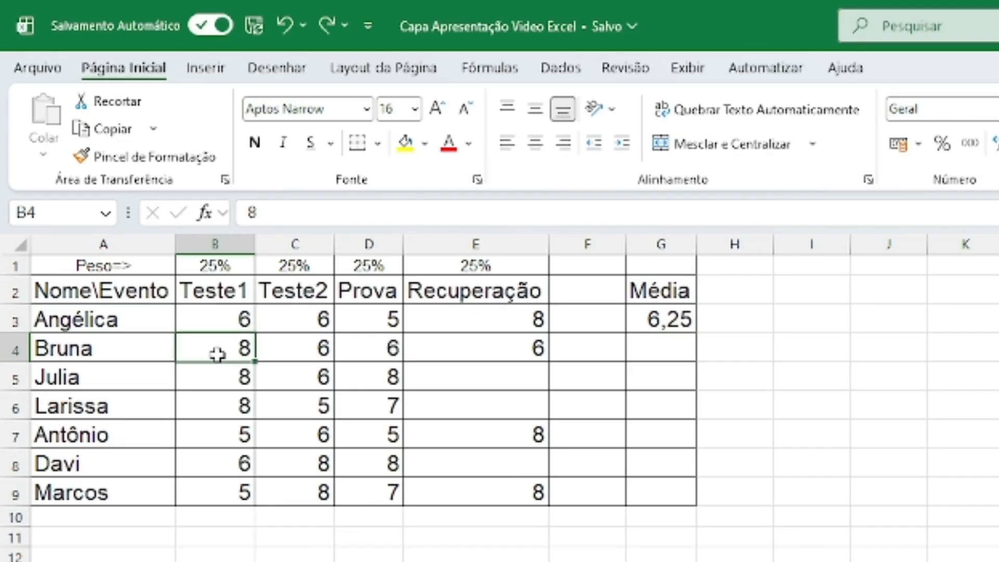
click(241, 316)
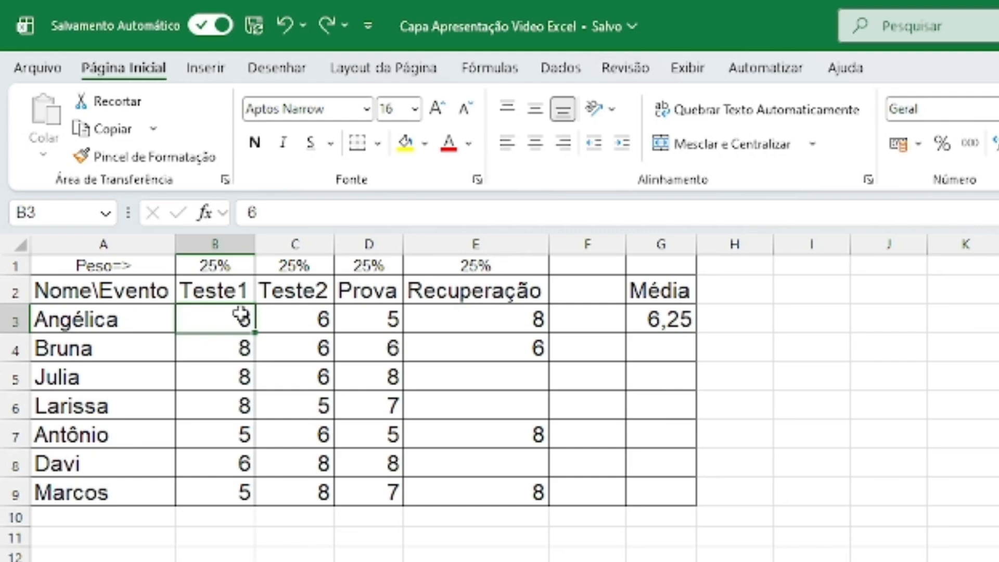
click(321, 319)
click(375, 325)
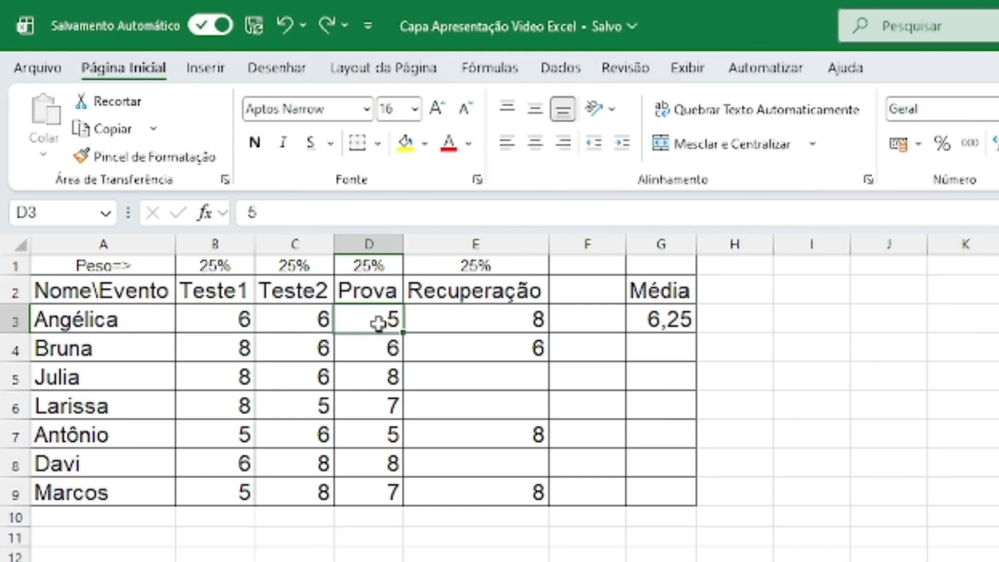
click(488, 325)
- Make the weight references in the G3 formula absolute, entering =B3*$B$1+C3*$C$1+D3*$D$1+E3*$E$1
click(637, 315)
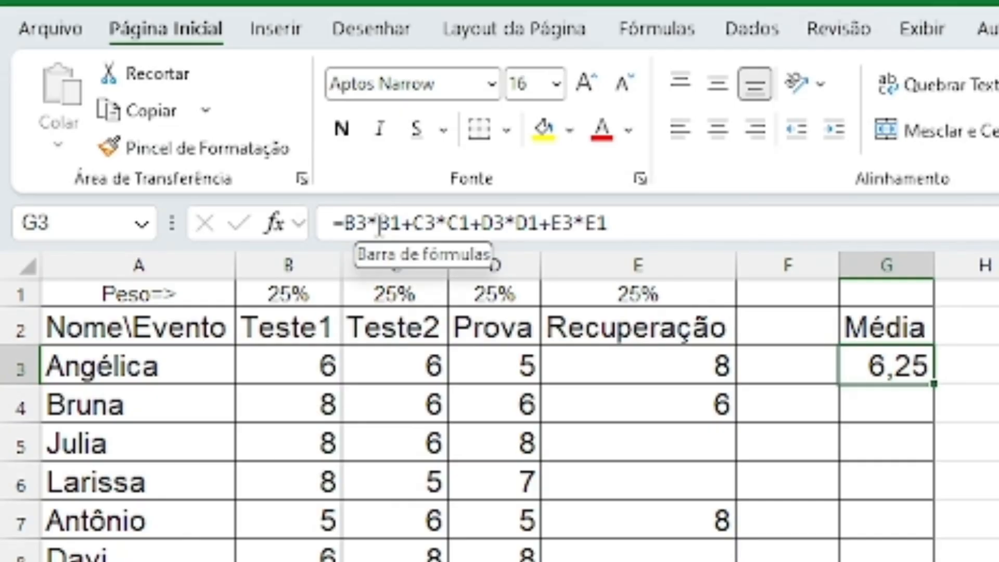
click(379, 225)
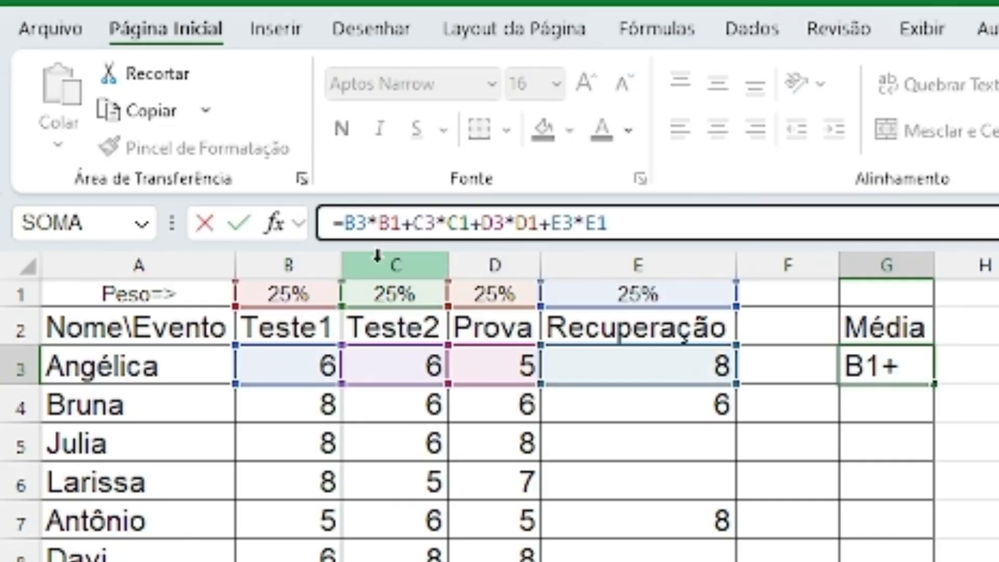
key(F4)
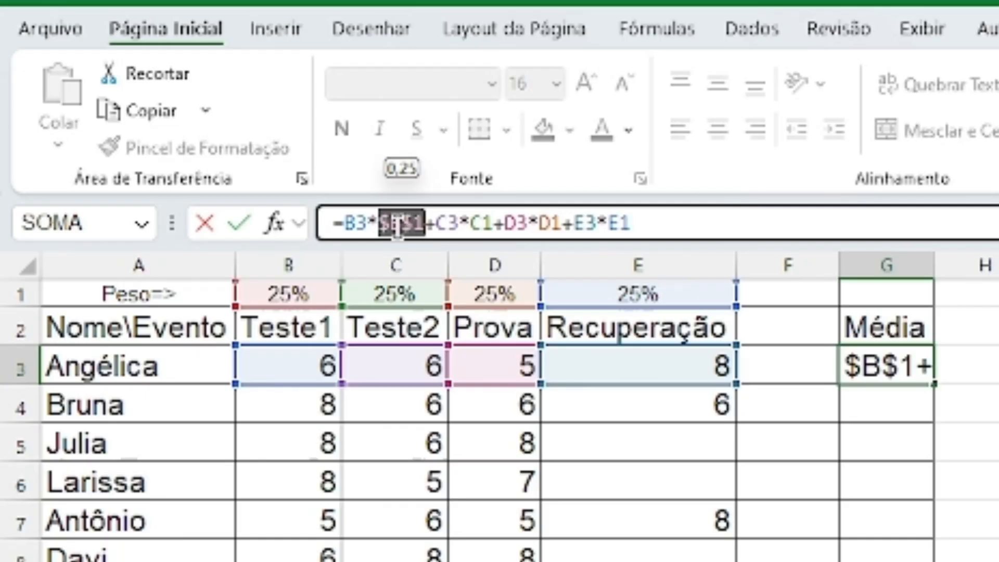
click(472, 223)
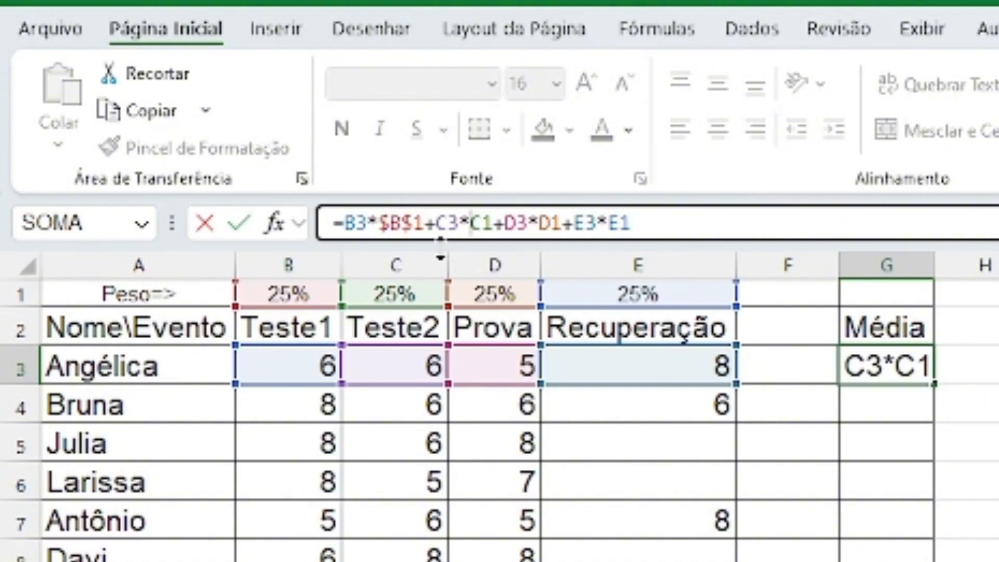
key(F4)
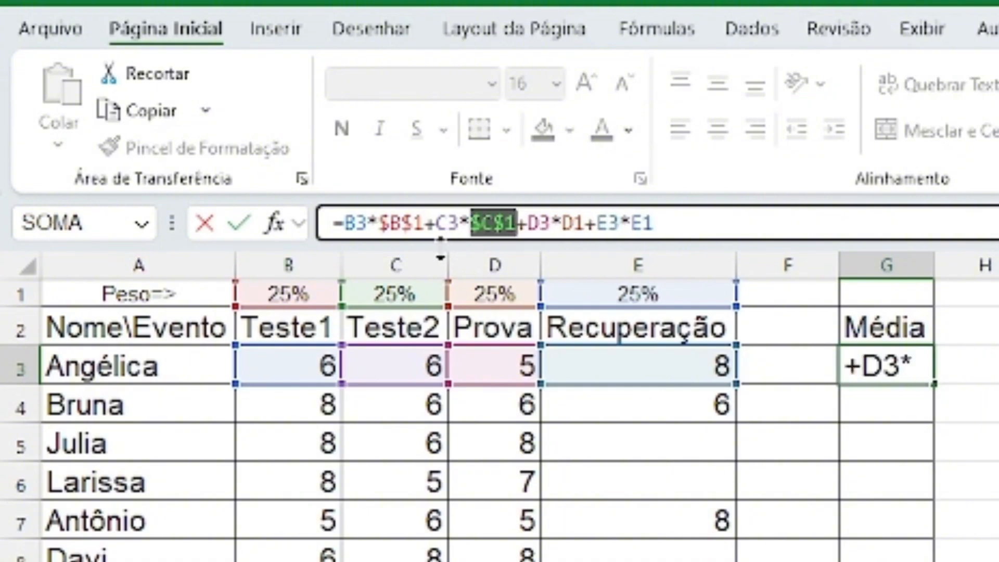
click(560, 224)
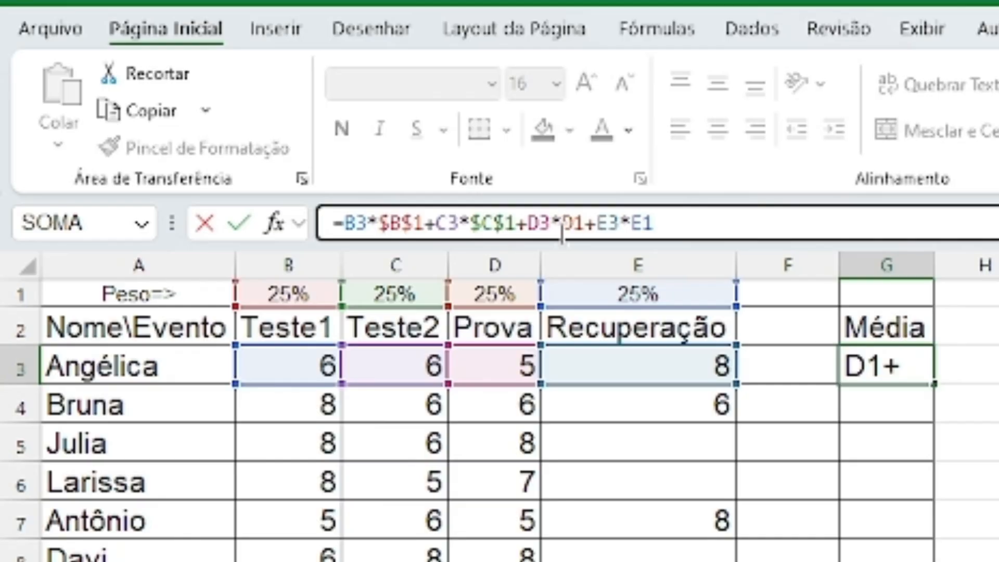
key(F4)
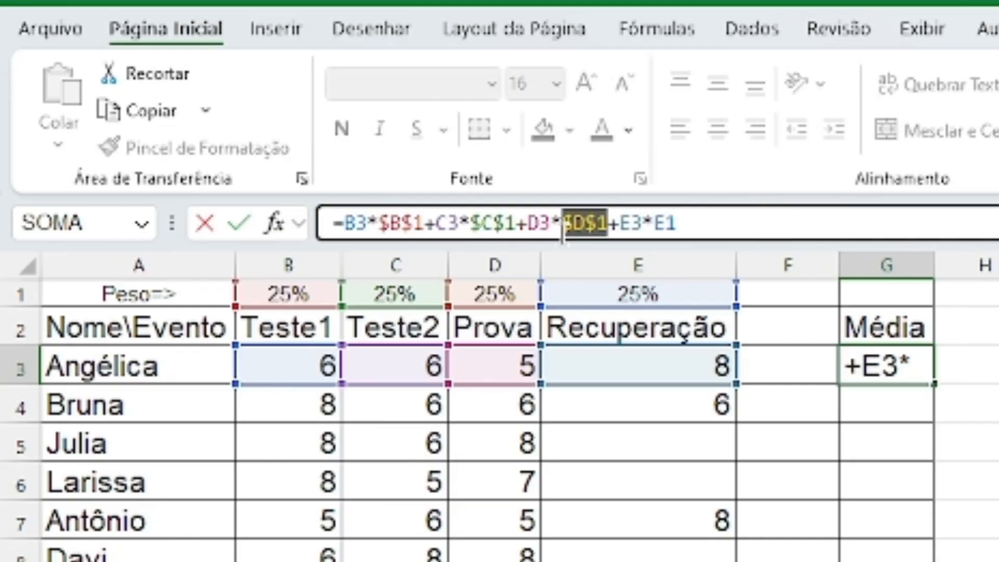
click(654, 223)
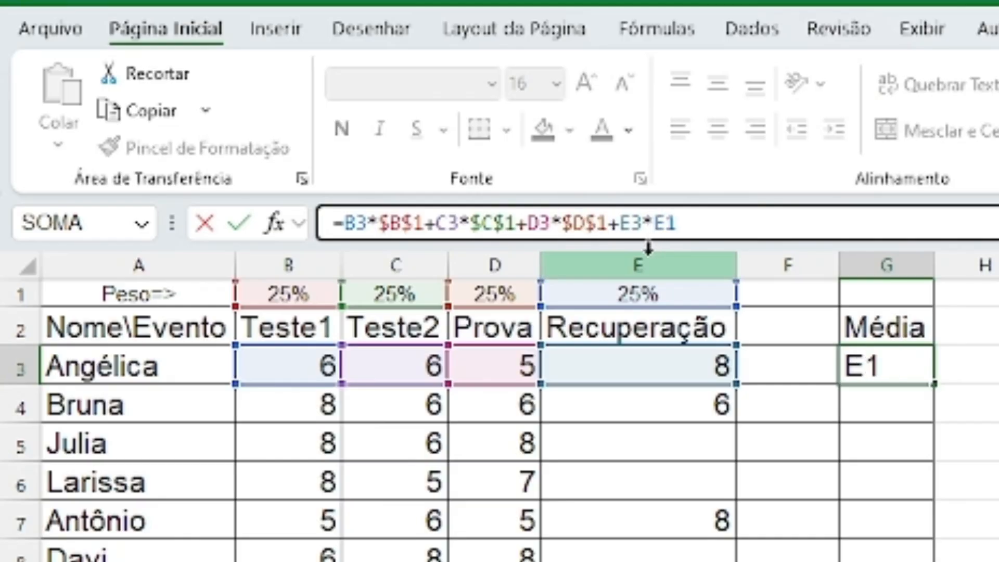
key(F4)
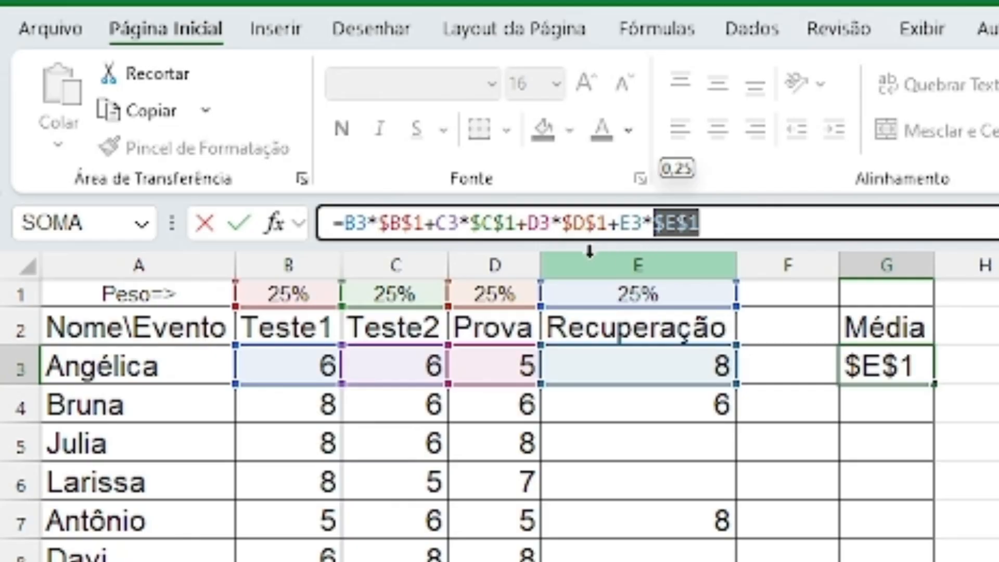
key(Return)
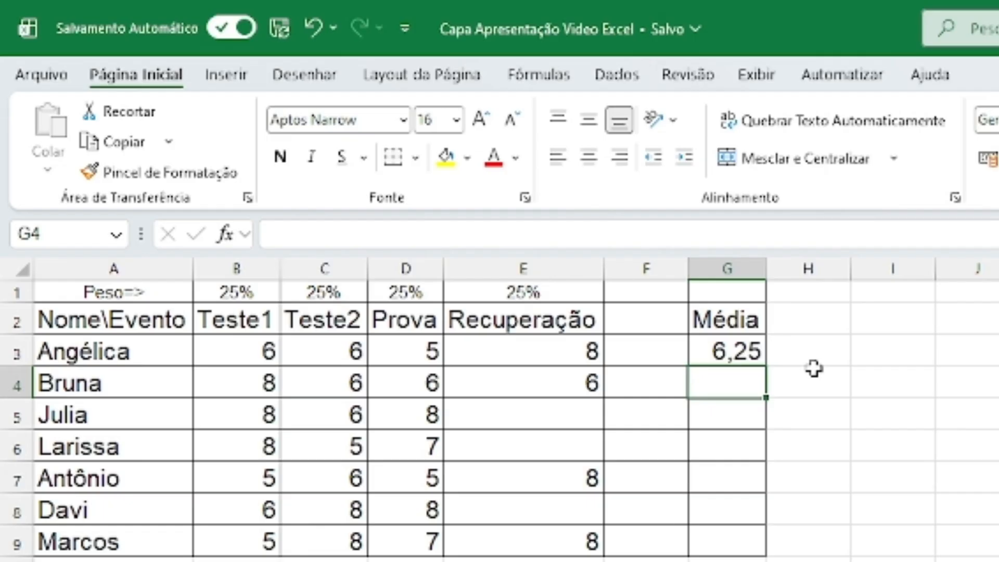
- Fill the G3 formula with the absolute weight references down through G9
click(754, 352)
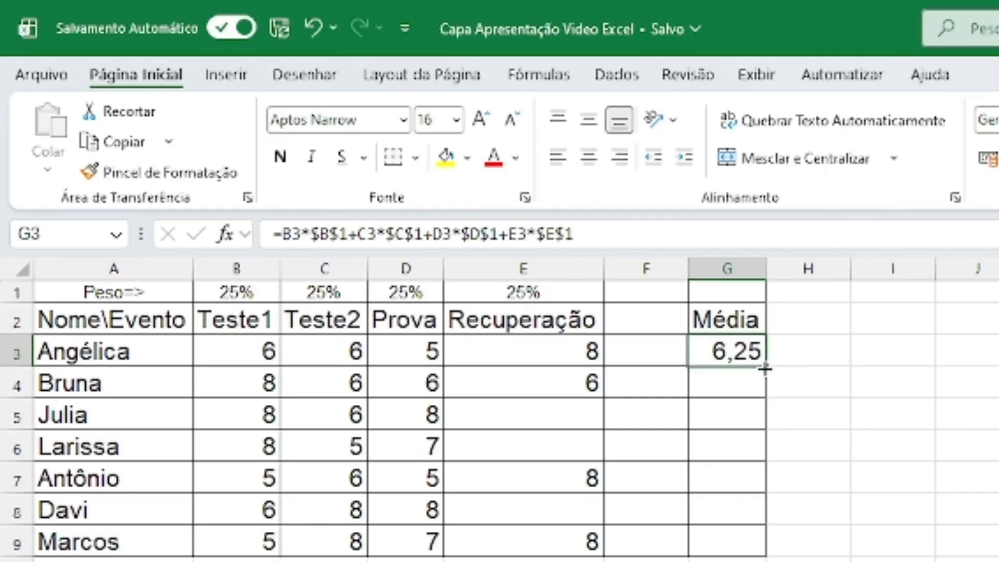
drag(765, 364, 762, 550)
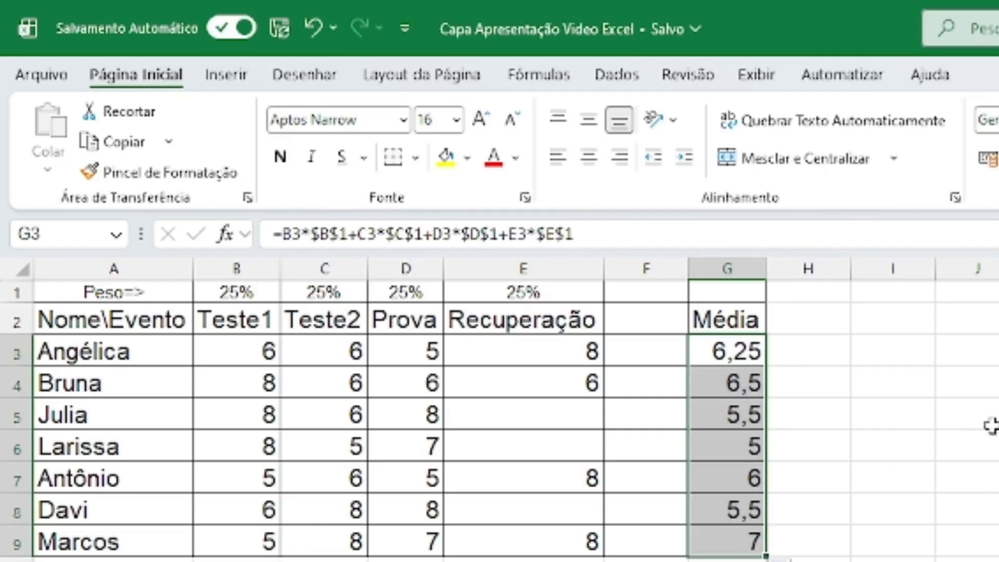
click(978, 388)
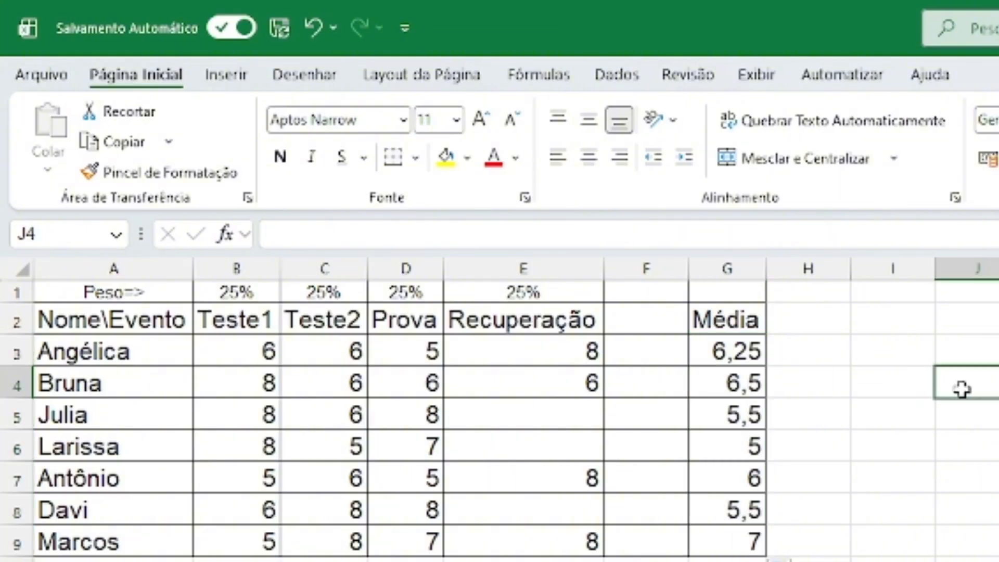
- Enter the missing Recuperação grades: 9 in E5, 8 in E6 and 8 in E8
click(585, 415)
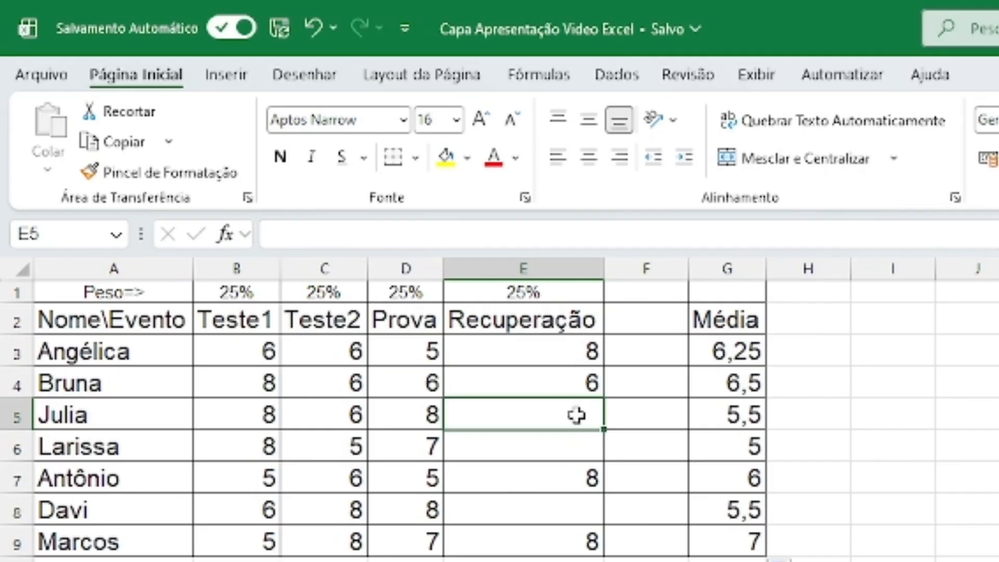
text(9)
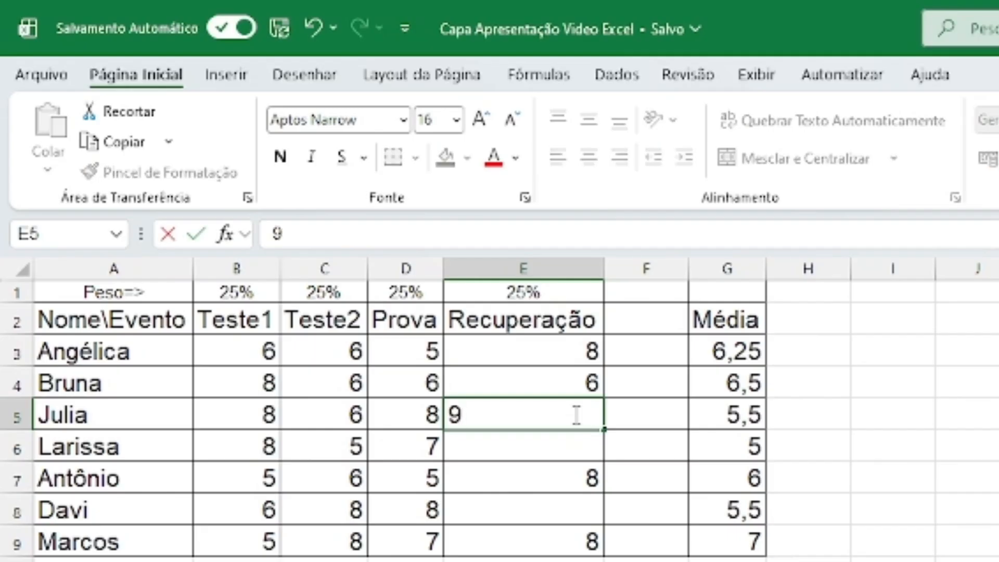
key(Return)
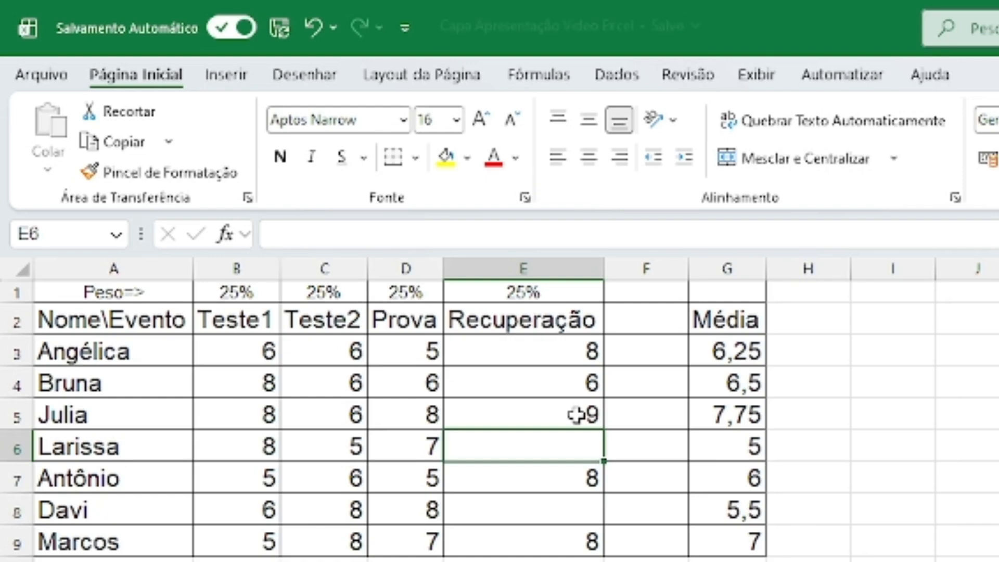
text(8)
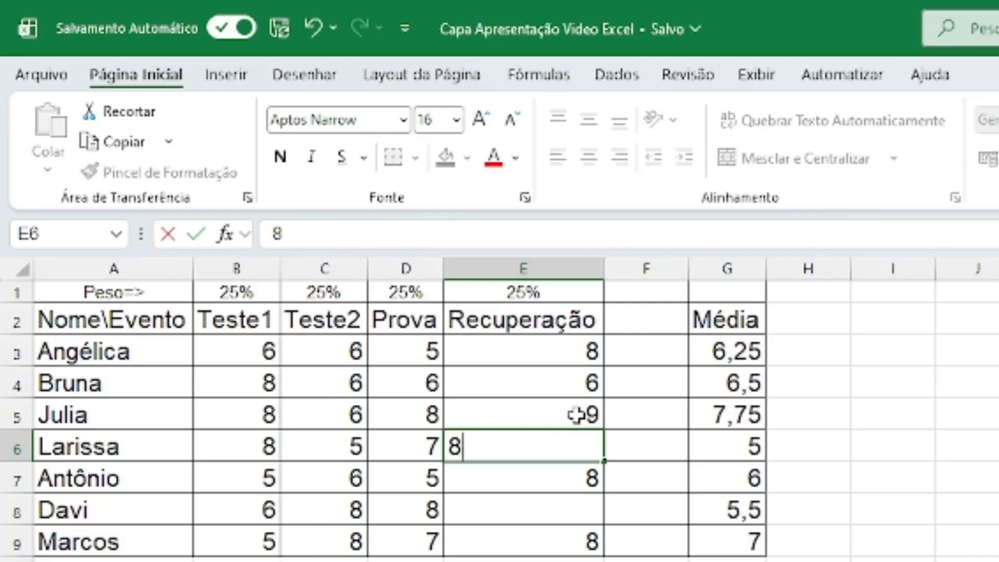
key(Return)
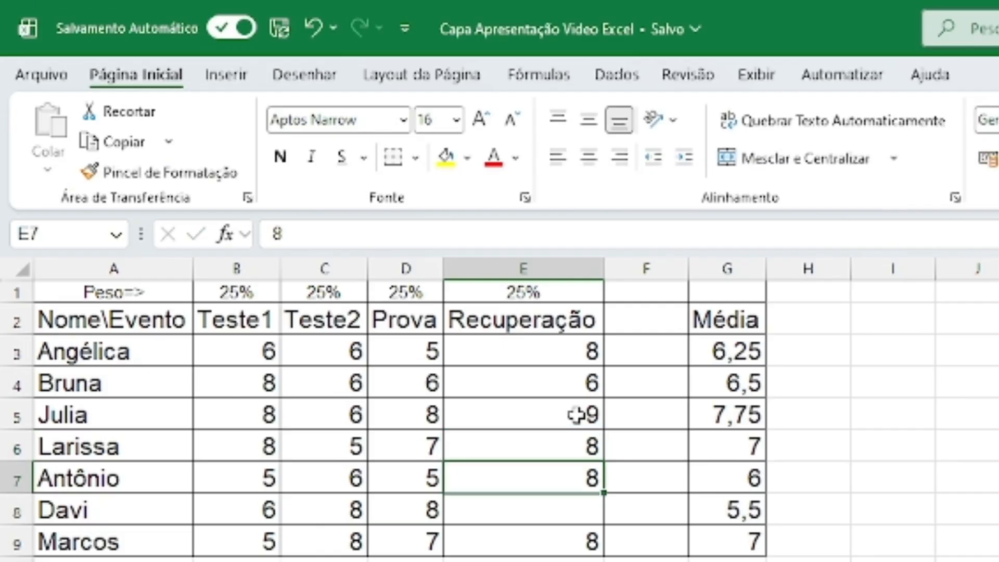
key(Return)
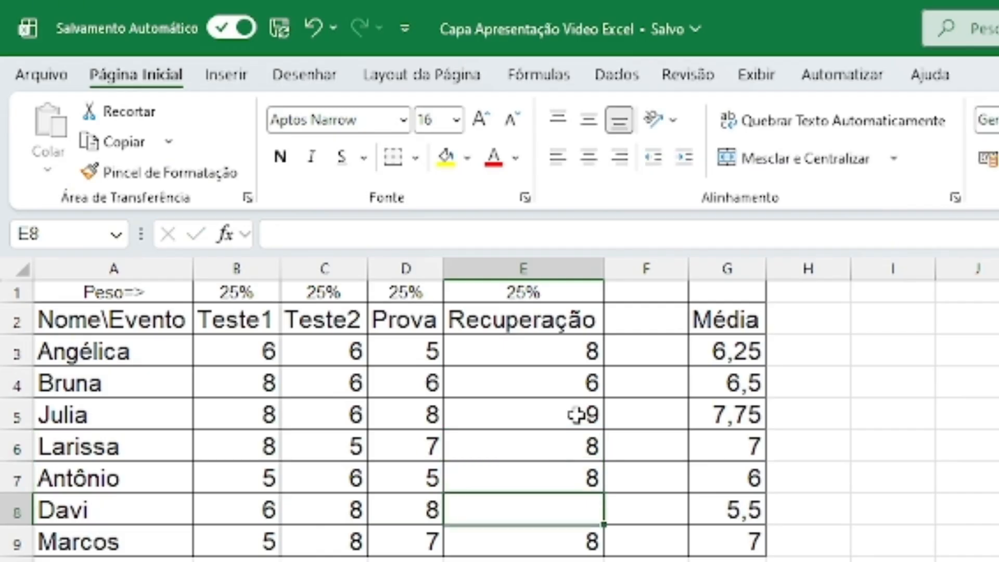
text(8)
key(Return)
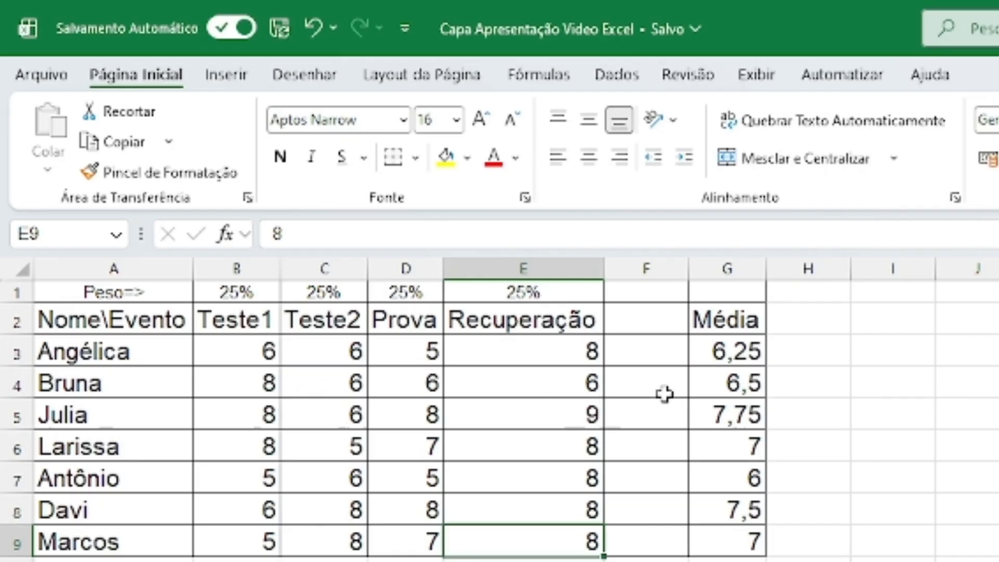
- Review the first student's grades across B3:E3 and the full grade columns Teste1, Teste2, Prova and Recuperação
click(256, 346)
click(326, 349)
click(379, 349)
click(486, 352)
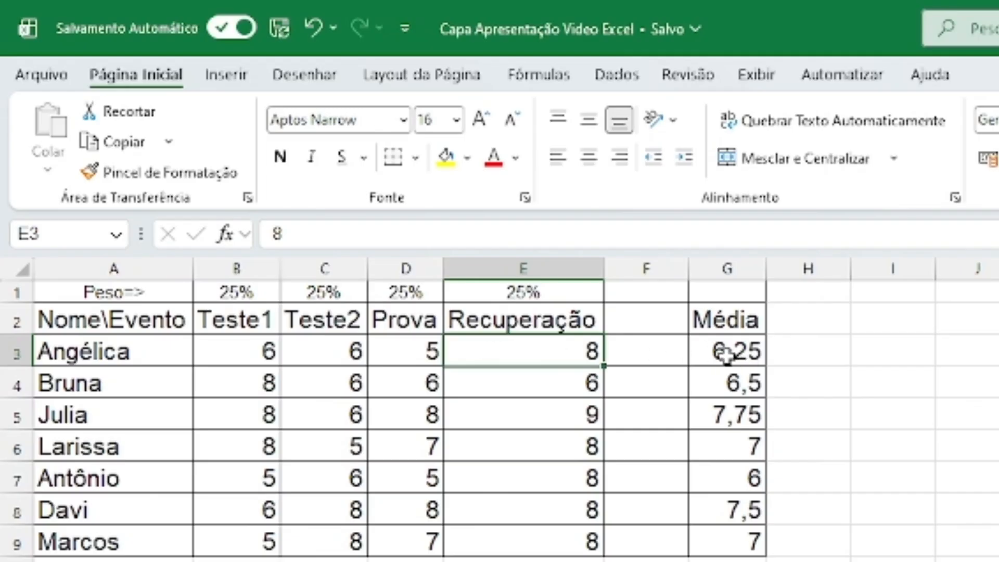
drag(250, 345, 252, 538)
drag(341, 352, 351, 509)
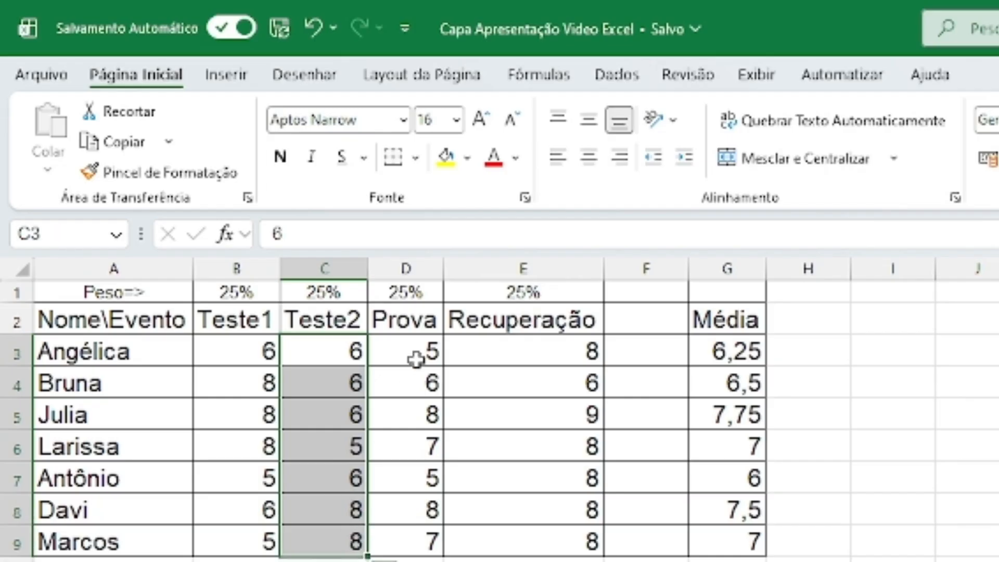
drag(415, 357, 413, 541)
drag(560, 354, 591, 549)
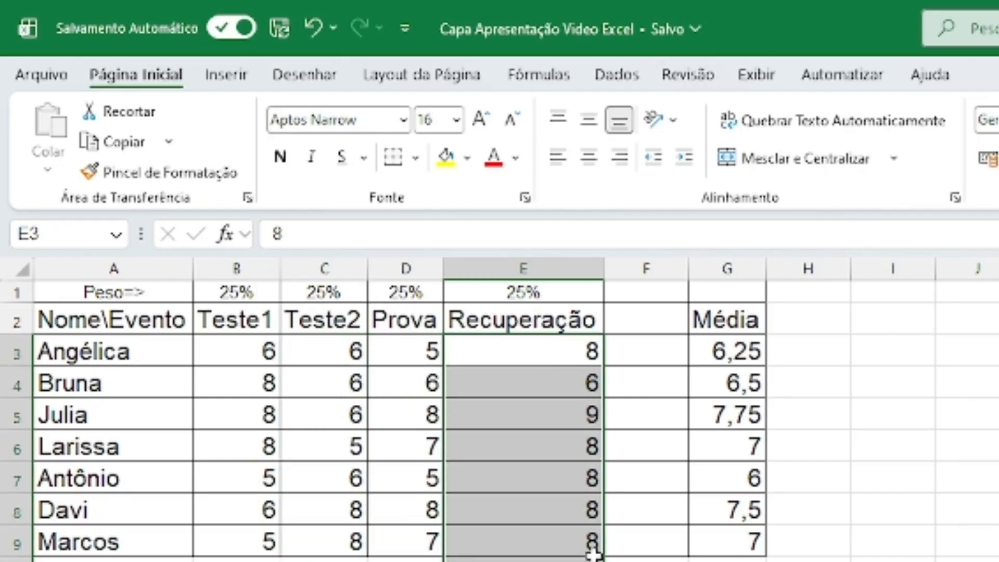
- Inspect the weighted Média formulas in the cells of G3:G9, and return to the first Teste1 grade in B3
click(744, 413)
click(747, 387)
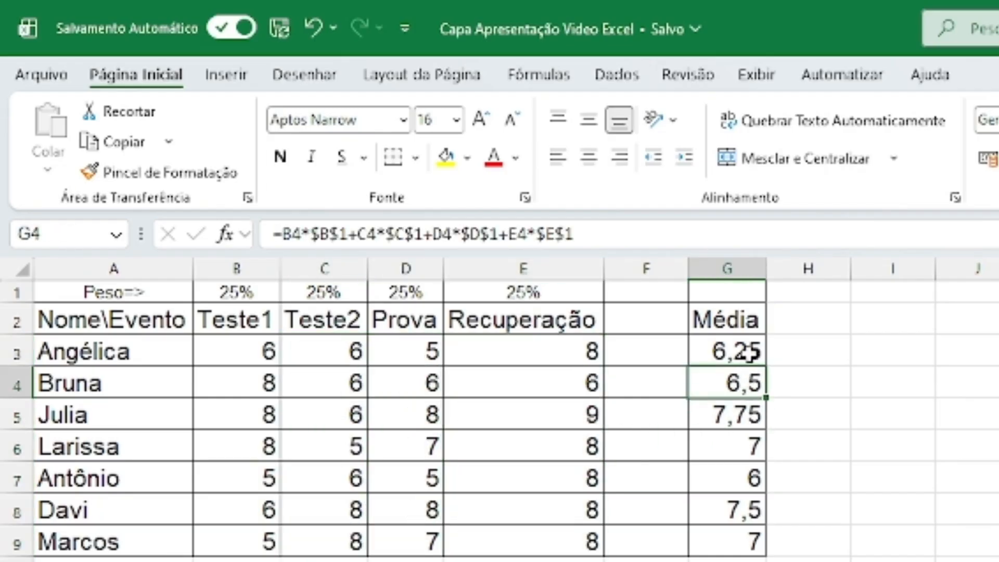
click(751, 351)
click(748, 443)
click(750, 476)
click(739, 510)
click(745, 540)
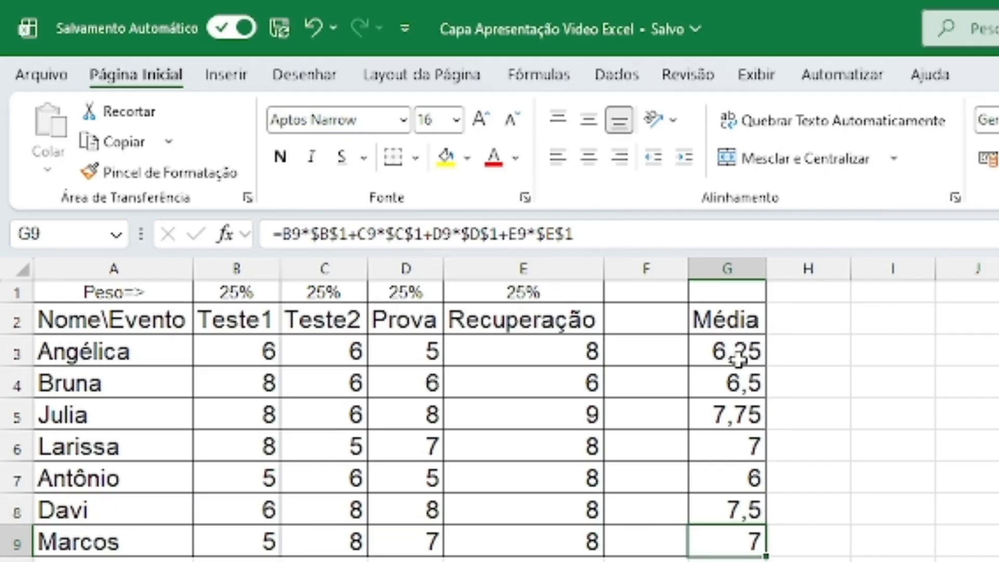
click(258, 350)
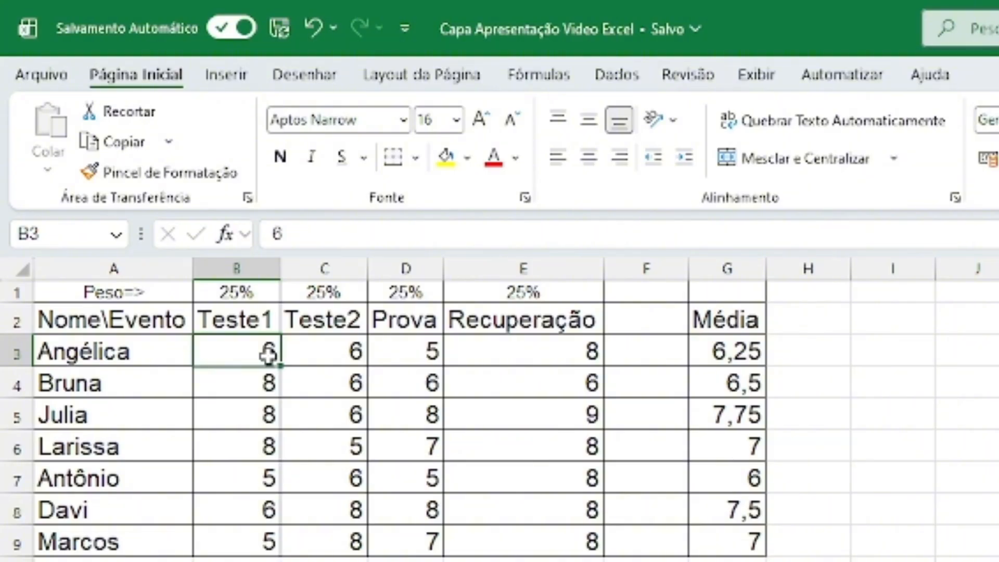
- Review the first student's Teste2 and Prova grades in C3 and D3, and move the selection to the empty cell I3
click(348, 356)
click(419, 357)
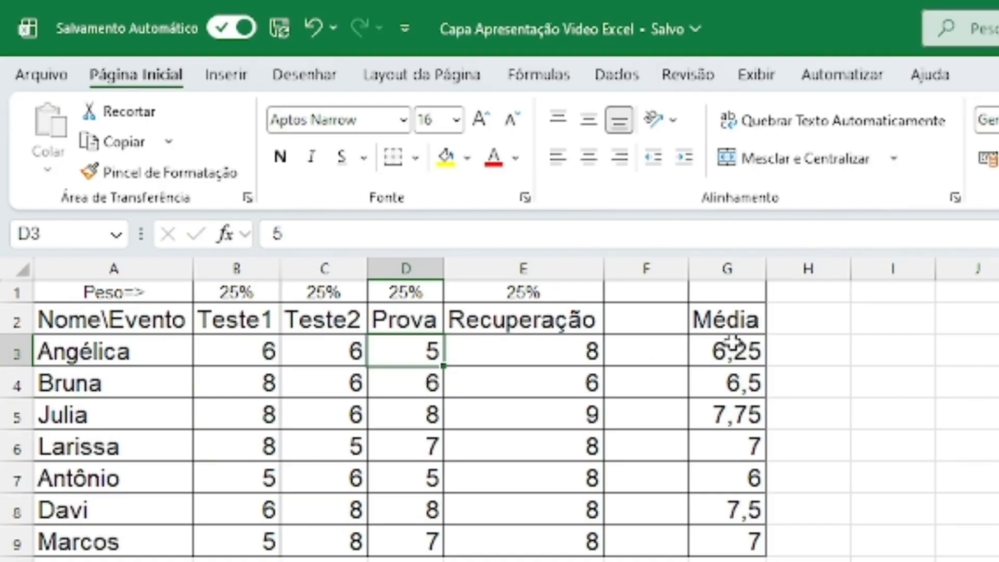
click(874, 362)
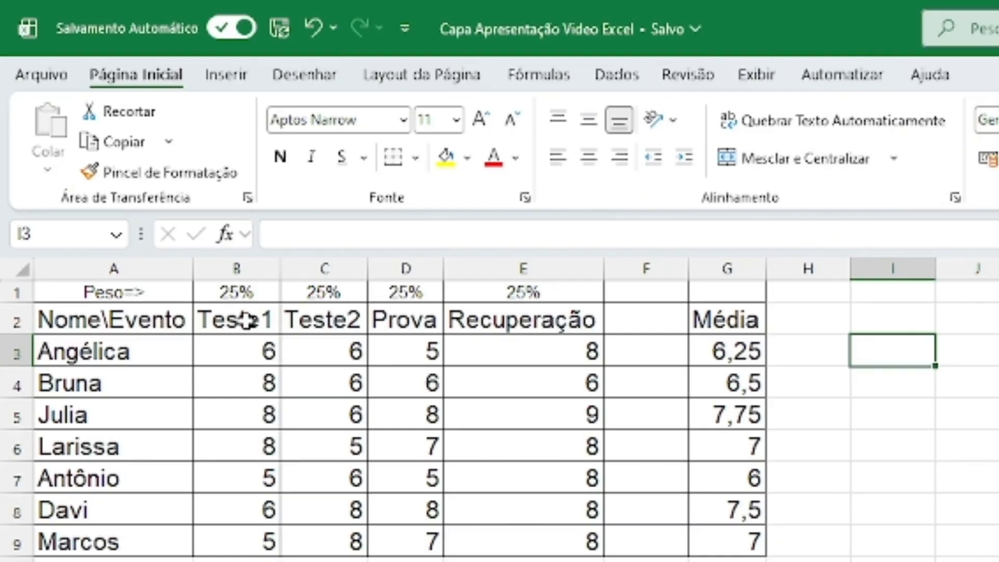
- Examine the weights and grades in B1:E9, the event headings in B2:E2 and the Peso percentages in B1:E1
click(271, 292)
drag(272, 291, 538, 537)
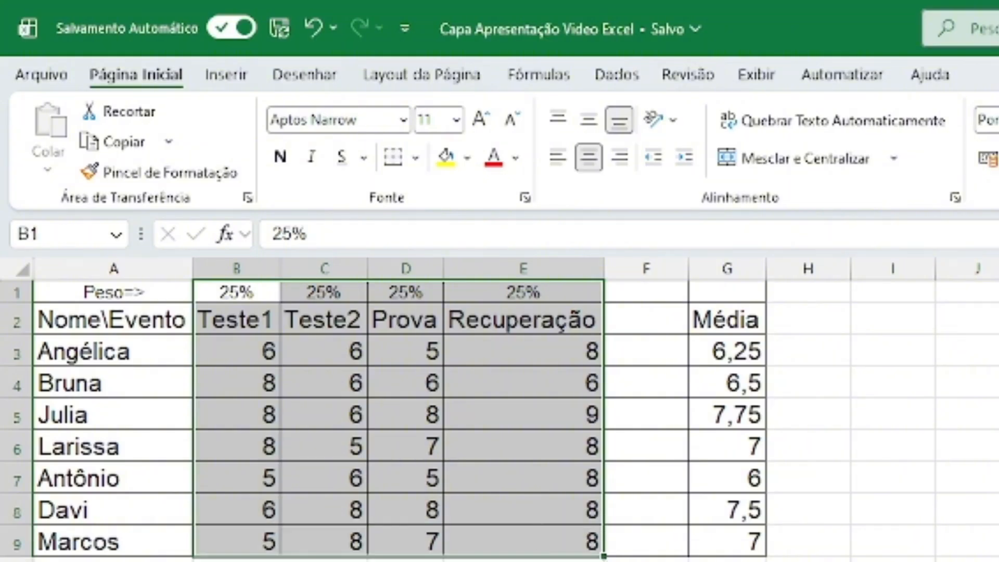
click(998, 446)
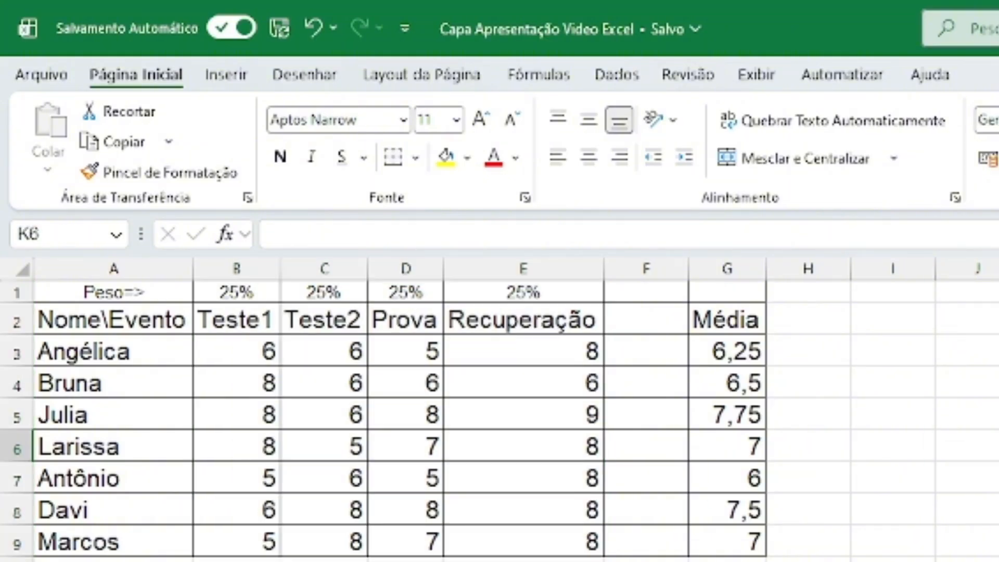
drag(255, 323, 515, 319)
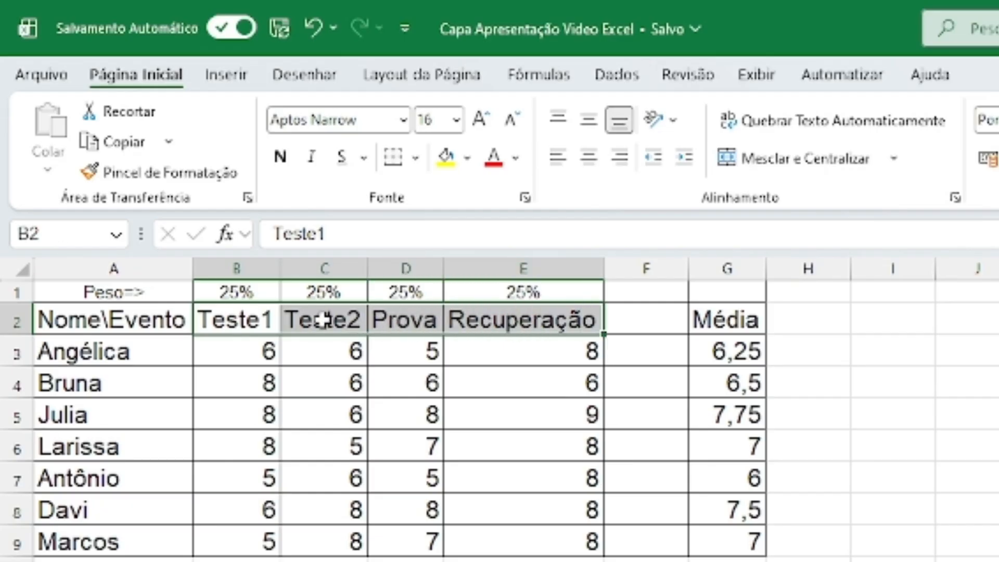
drag(255, 292, 483, 292)
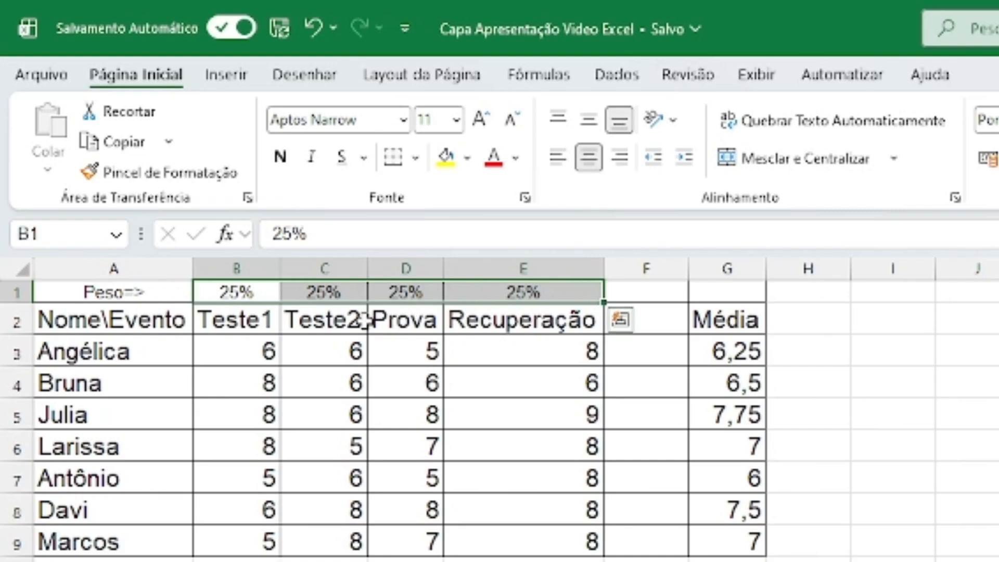
- Switch to the worksheet with the Prova 1b to Prova 4b grades and select the empty cell G15 below its Média column
click(500, 561)
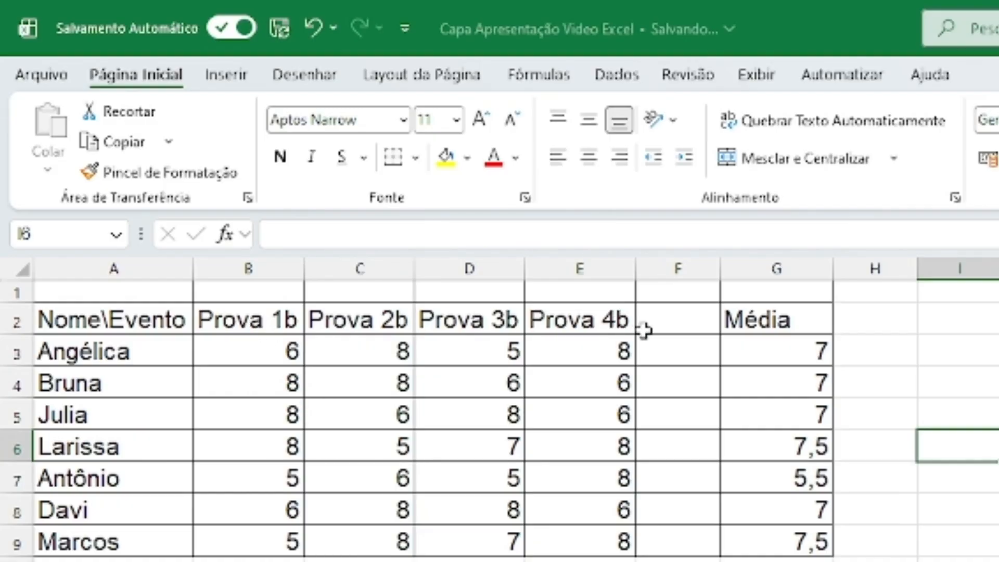
click(776, 561)
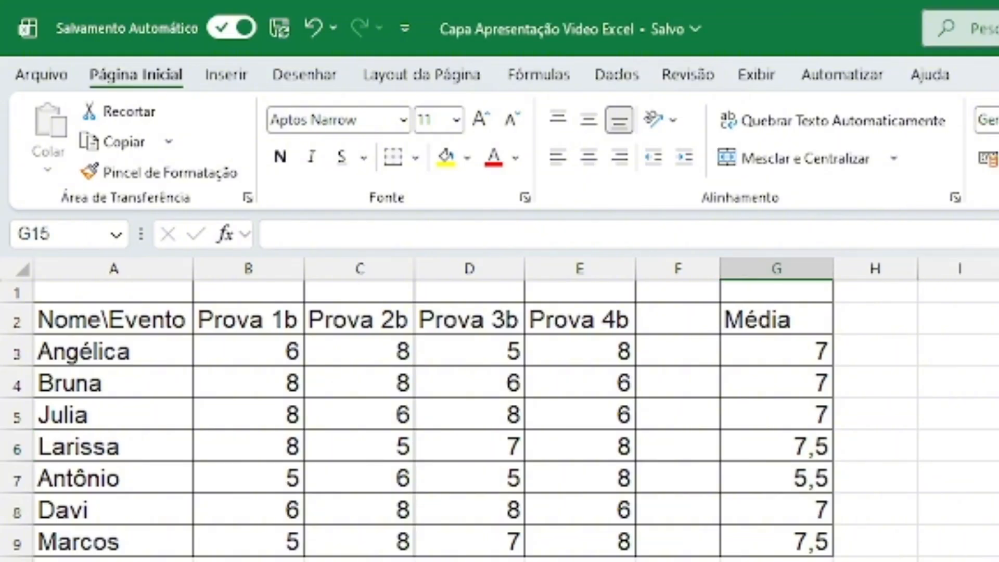